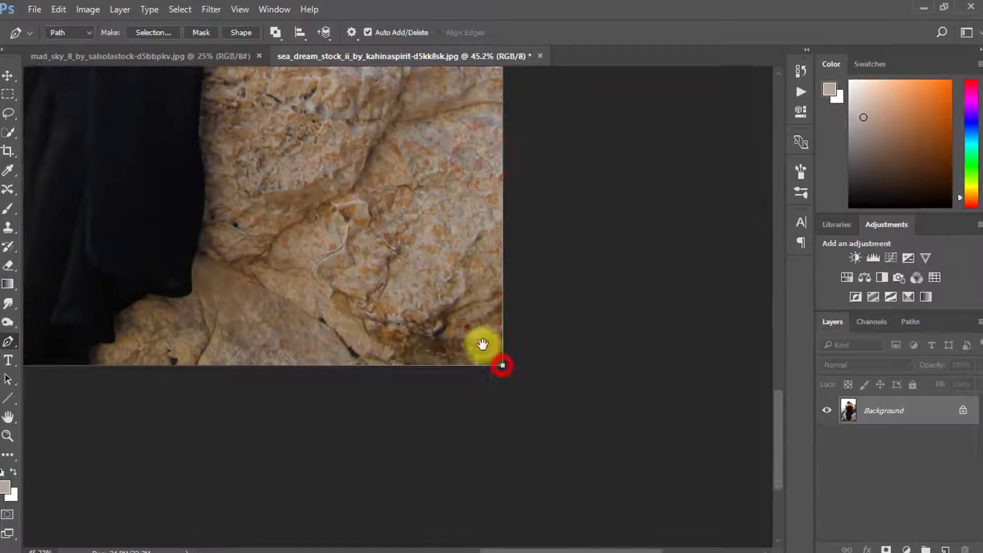
Step: Turn the closed pen path around the woman and rocks into a selection
{"action": "key", "text": "ctrl+0"}
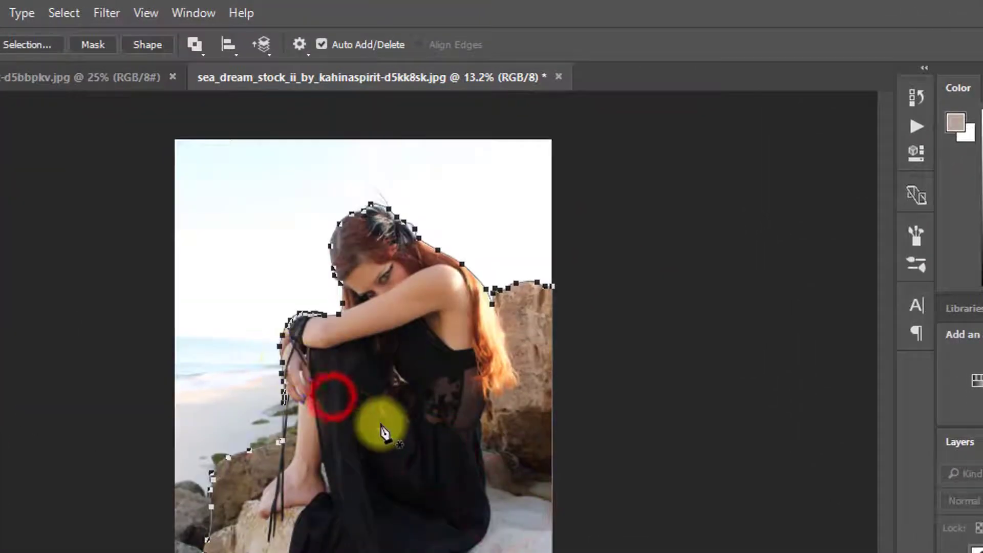
{"action": "right_click", "coordinate": [385, 432]}
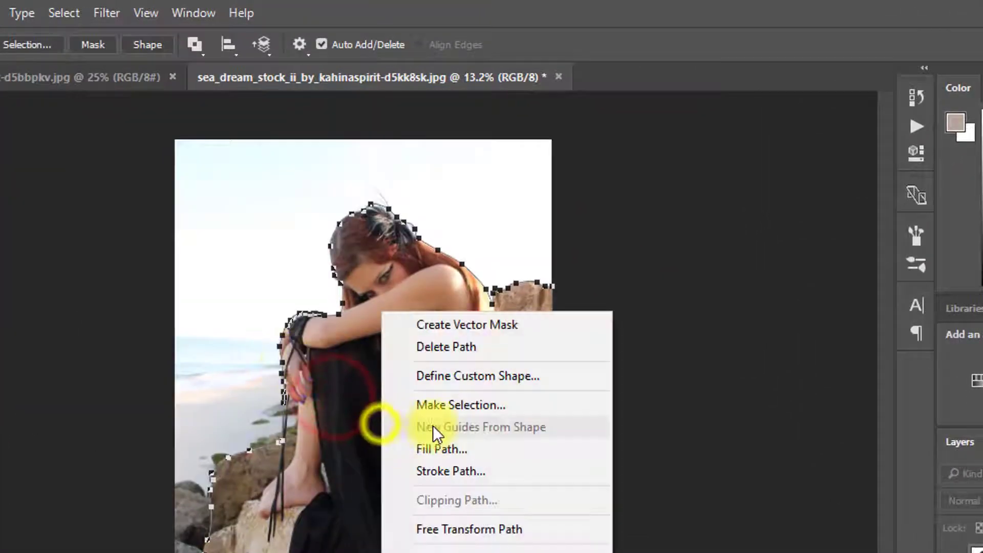
{"action": "left_click", "coordinate": [451, 403]}
{"action": "left_click", "coordinate": [595, 197]}
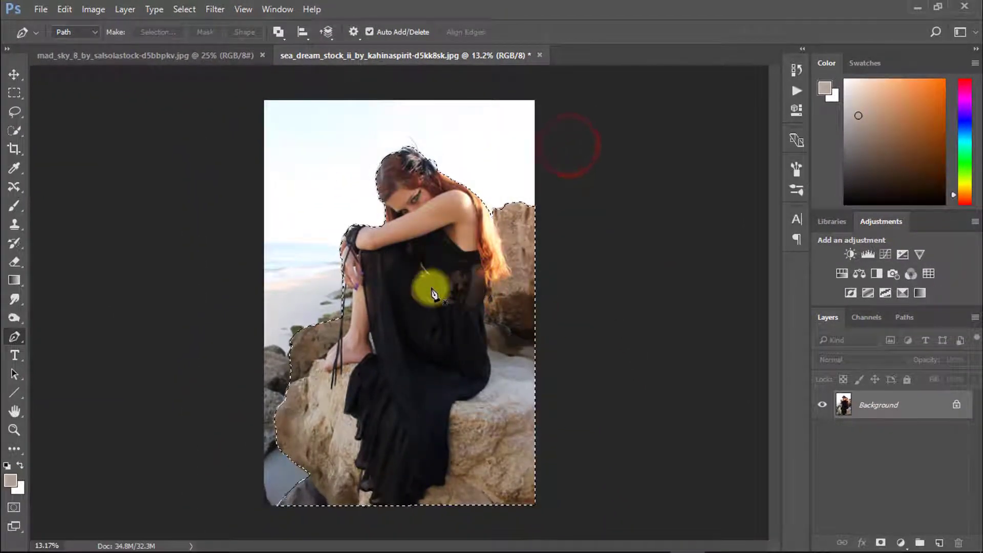
Step: Open the selection in Select and Mask and refine the lower rock edges using the Refine Edge Brush at size 50
{"action": "key", "text": "ctrl+alt+r"}
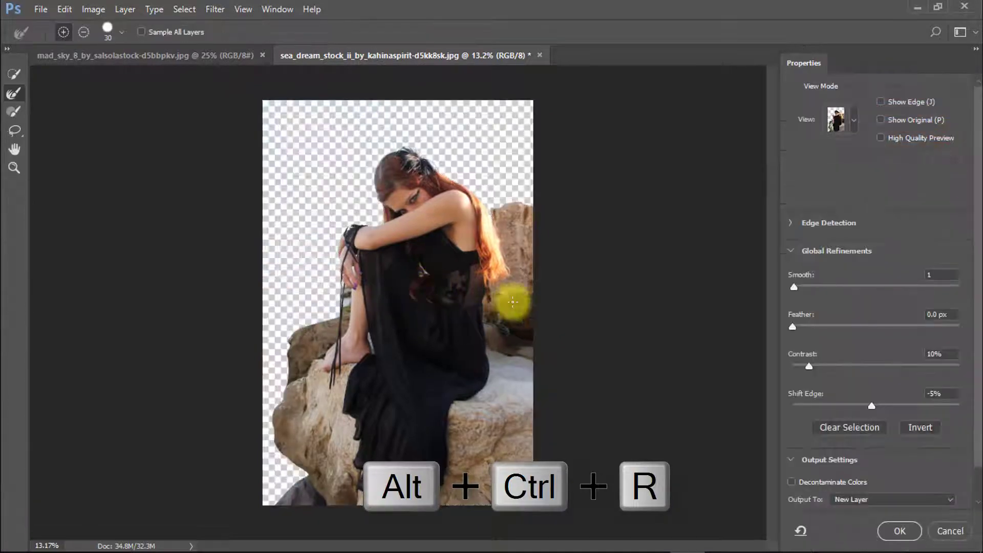
{"action": "scroll", "coordinate": [319, 340], "scroll_direction": "up", "scroll_amount": 3}
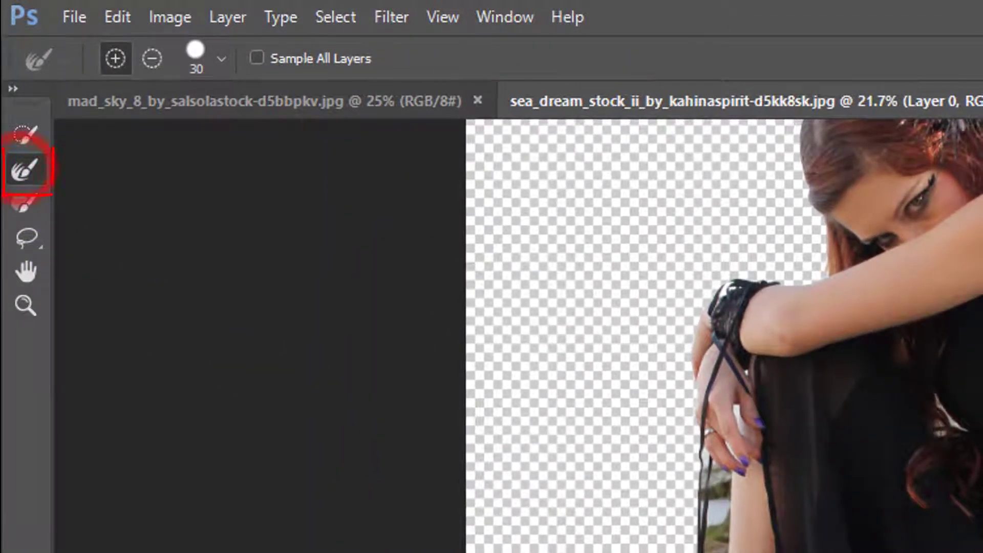
{"action": "scroll", "coordinate": [478, 467], "scroll_direction": "down", "scroll_amount": 5}
{"action": "scroll", "coordinate": [337, 266], "scroll_direction": "up", "scroll_amount": 2}
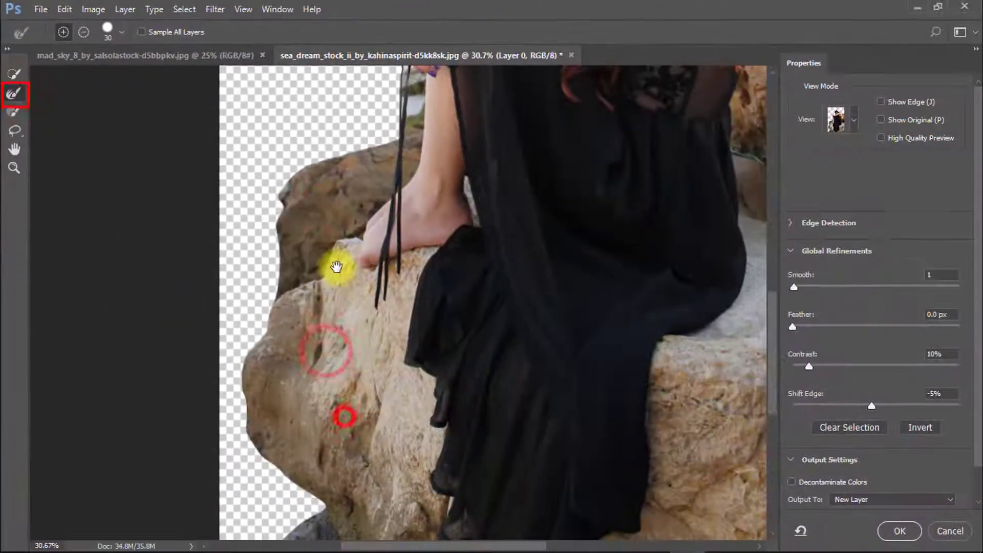
{"action": "mouse_move", "coordinate": [298, 493]}
{"action": "left_mouse_down"}
{"action": "mouse_move", "coordinate": [263, 358]}
{"action": "mouse_move", "coordinate": [280, 369]}
{"action": "left_mouse_up"}
{"action": "key", "text": "bracketright"}
{"action": "key", "text": "bracketright"}
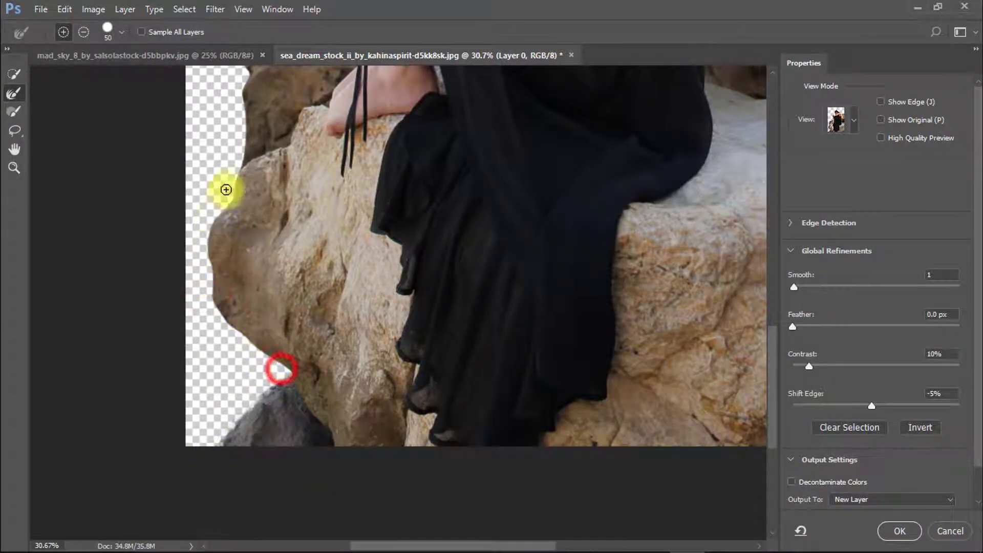
Step: Enlarge the Refine Edge Brush to size 80 and refine the edge along the woman's hand and hanging cords
{"action": "mouse_move", "coordinate": [290, 189]}
{"action": "left_mouse_down"}
{"action": "mouse_move", "coordinate": [312, 357]}
{"action": "mouse_move", "coordinate": [300, 243]}
{"action": "mouse_move", "coordinate": [416, 175]}
{"action": "mouse_move", "coordinate": [375, 424]}
{"action": "mouse_move", "coordinate": [399, 422]}
{"action": "mouse_move", "coordinate": [381, 290]}
{"action": "left_mouse_up"}
{"action": "key", "text": "bracketright"}
{"action": "key", "text": "bracketright"}
{"action": "key", "text": "bracketright"}
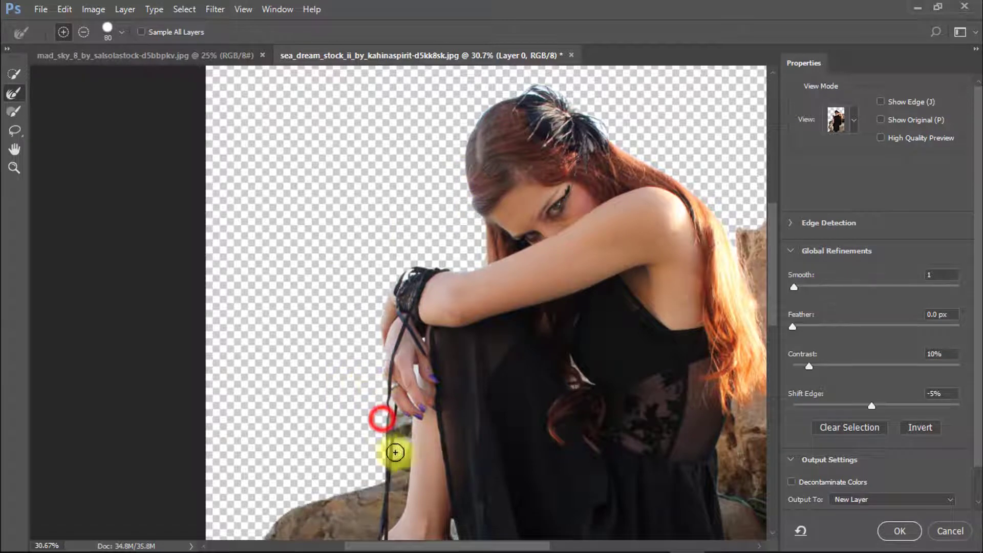
Step: Refine the edges around the woman's face, hair and feather headpiece, using a smaller Refine Edge Brush
{"action": "key", "text": "ctrl+space"}
{"action": "left_click_drag", "start_coordinate": [419, 256], "coordinate": [437, 257]}
{"action": "key", "text": "bracketleft"}
{"action": "key", "text": "bracketleft"}
{"action": "key", "text": "bracketleft"}
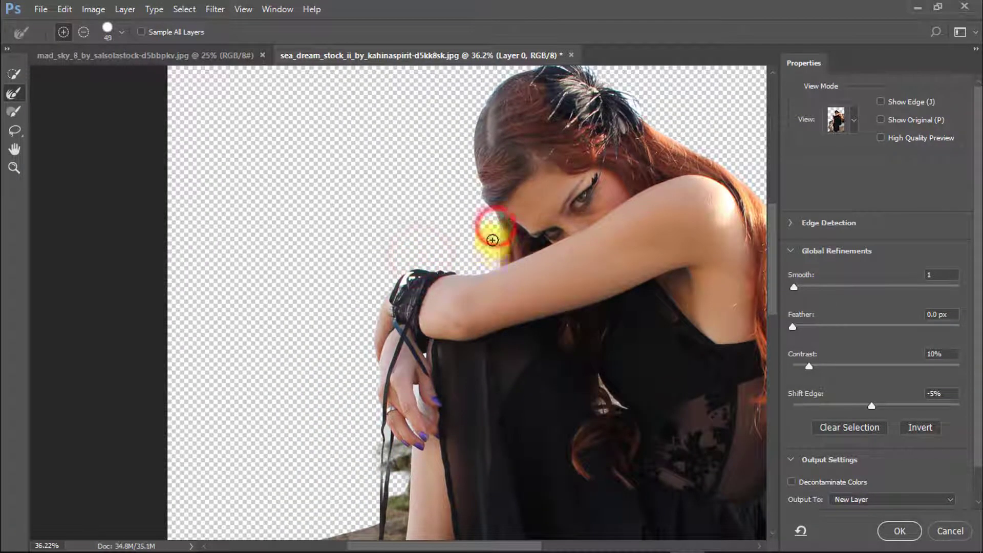
{"action": "left_click_drag", "start_coordinate": [487, 105], "coordinate": [447, 219]}
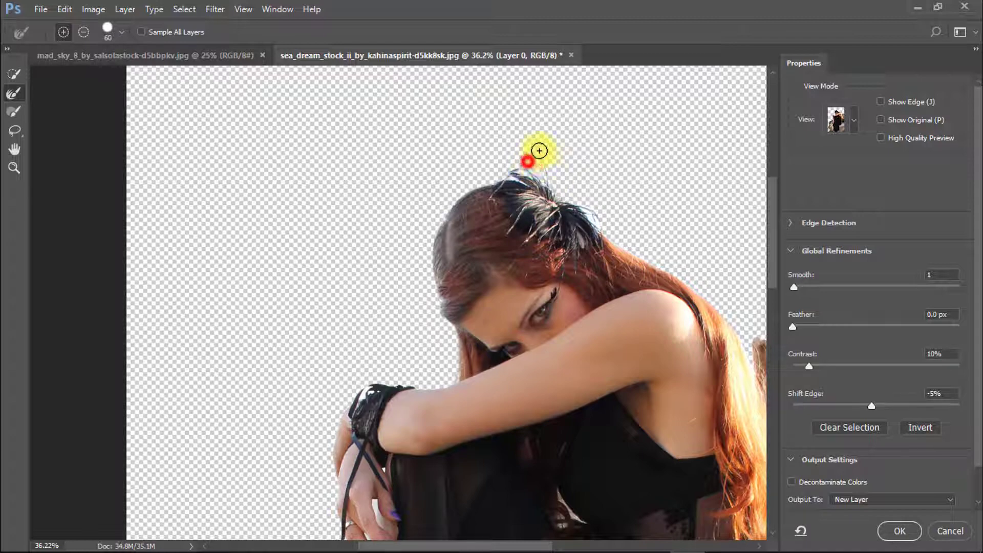
{"action": "left_click", "coordinate": [528, 162]}
{"action": "scroll", "coordinate": [492, 195], "scroll_direction": "down", "scroll_amount": 1}
{"action": "scroll", "coordinate": [502, 215], "scroll_direction": "right", "scroll_amount": 4}
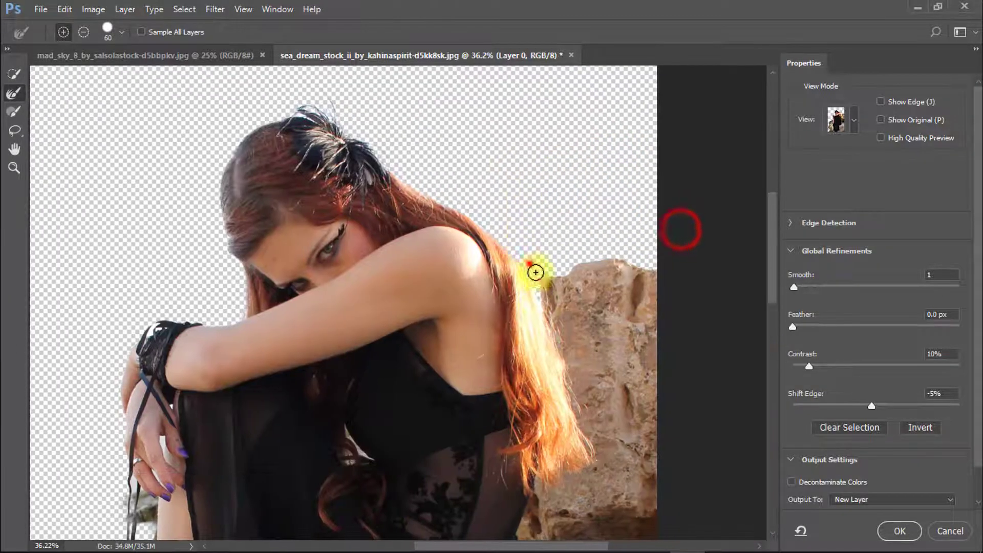
{"action": "left_click", "coordinate": [532, 264]}
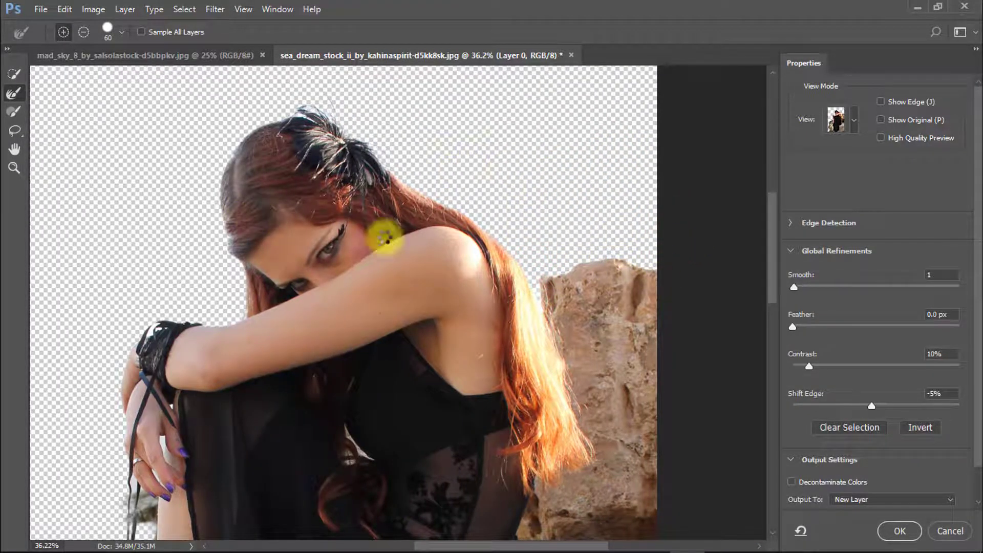
Step: Output the refined cutout to a new layer and accept the Select and Mask settings
{"action": "scroll", "coordinate": [336, 233], "scroll_direction": "down", "scroll_amount": 2}
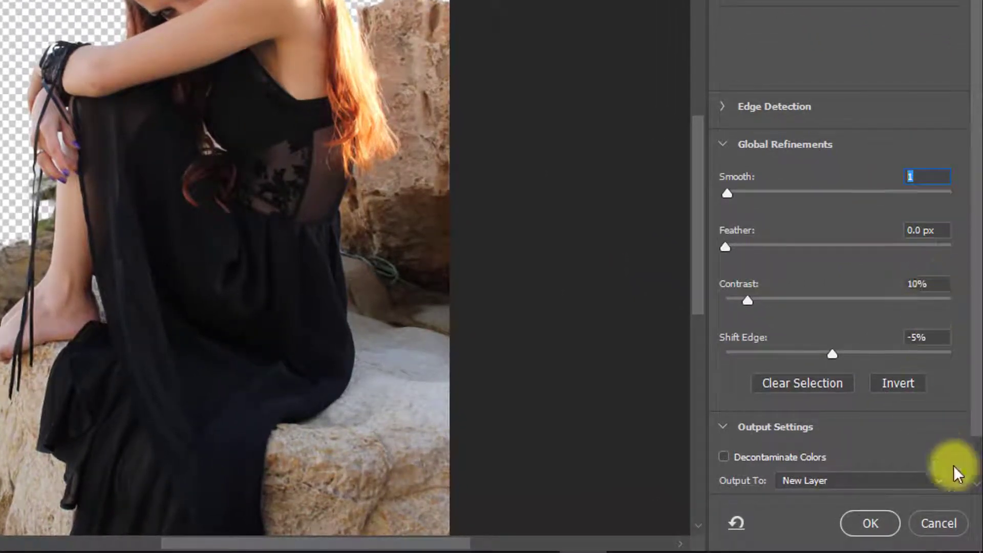
{"action": "left_click", "coordinate": [799, 482]}
{"action": "left_click", "coordinate": [803, 431]}
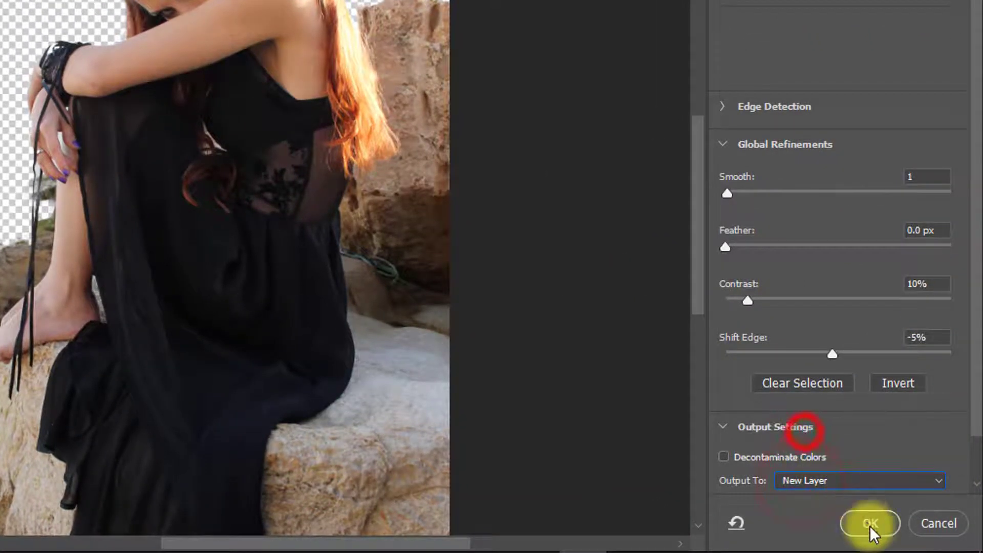
{"action": "left_click", "coordinate": [870, 525]}
Step: Move the cutout layer of the woman on the rocks into the mad_sky_8 document with the Move tool
{"action": "left_click", "coordinate": [369, 308], "text": "alt"}
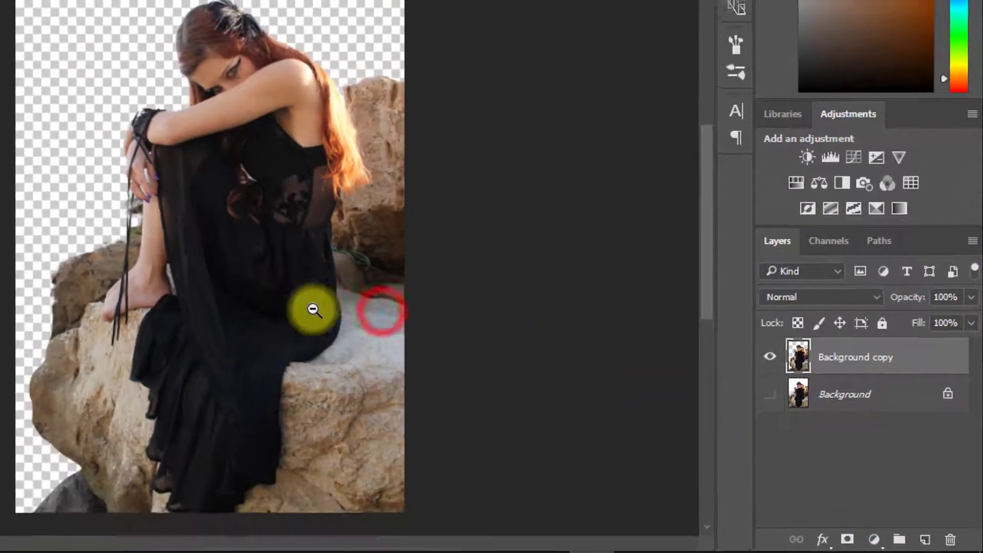
{"action": "left_click_drag", "start_coordinate": [315, 351], "coordinate": [304, 293]}
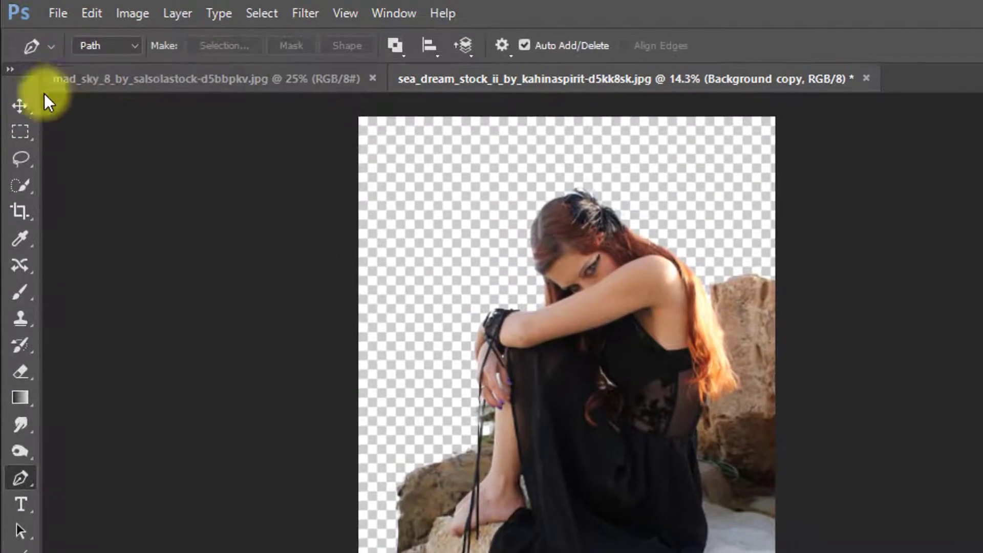
{"action": "left_click", "coordinate": [20, 106]}
{"action": "left_click_drag", "start_coordinate": [500, 334], "coordinate": [492, 384]}
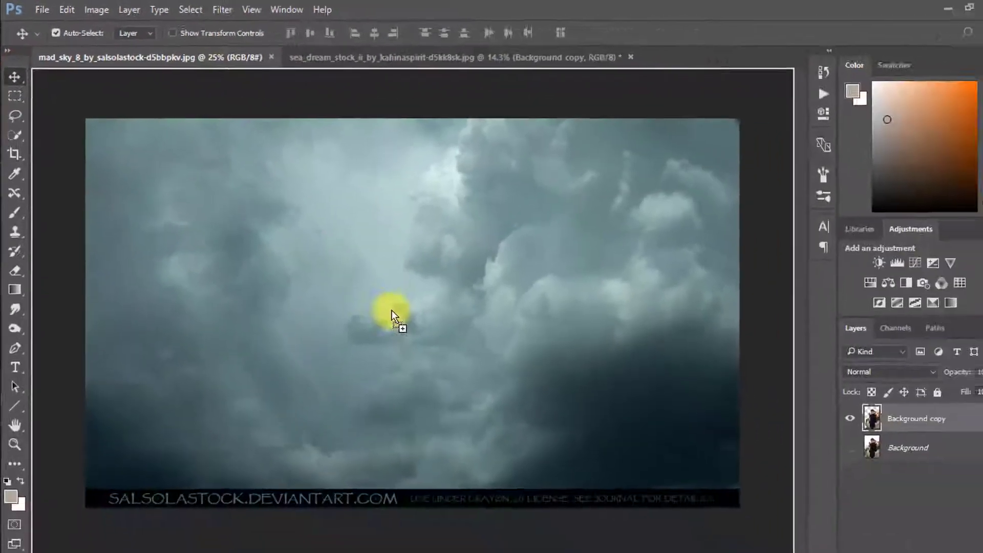
{"action": "mouse_move", "coordinate": [392, 309]}
{"action": "left_mouse_down"}
{"action": "mouse_move", "coordinate": [435, 314]}
{"action": "mouse_move", "coordinate": [468, 302]}
{"action": "mouse_move", "coordinate": [402, 324]}
{"action": "left_mouse_up"}
Step: Scale down the woman cutout to about the sky's height and align it with the right edge of the canvas
{"action": "key", "text": "ctrl+t"}
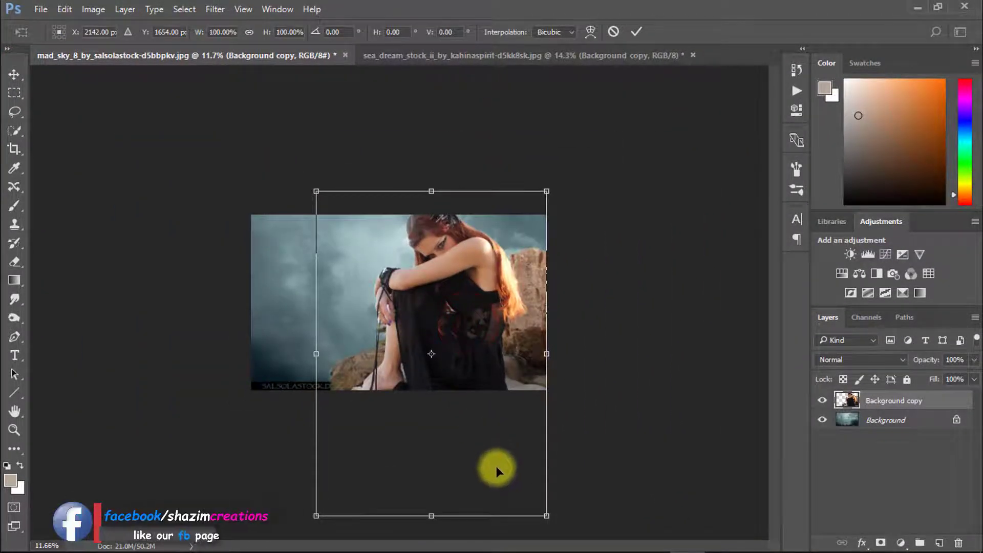
{"action": "left_click_drag", "start_coordinate": [546, 515], "coordinate": [488, 433]}
{"action": "left_click_drag", "start_coordinate": [452, 360], "coordinate": [466, 302]}
{"action": "left_click_drag", "start_coordinate": [502, 375], "coordinate": [509, 384]}
{"action": "left_click_drag", "start_coordinate": [481, 328], "coordinate": [503, 338]}
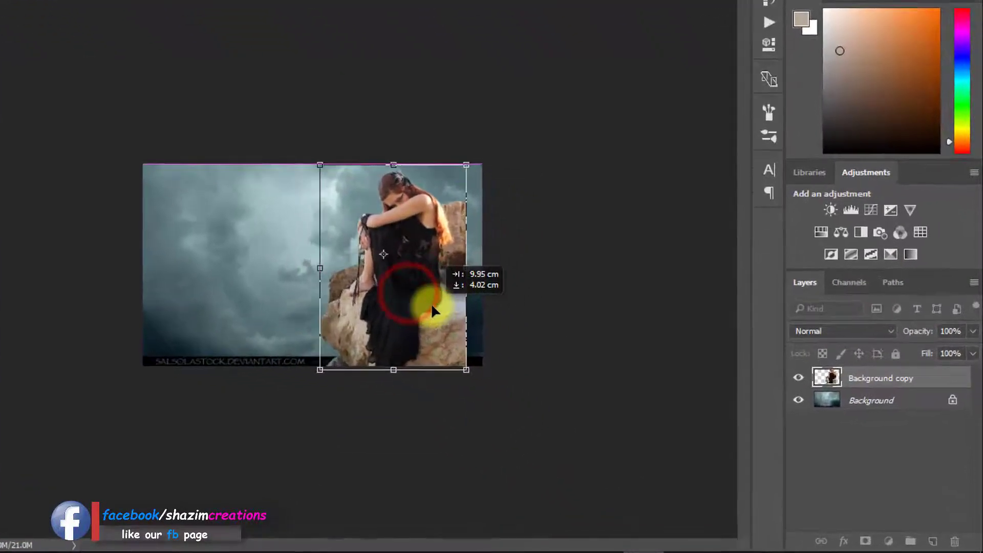
{"action": "left_click_drag", "start_coordinate": [432, 306], "coordinate": [438, 305]}
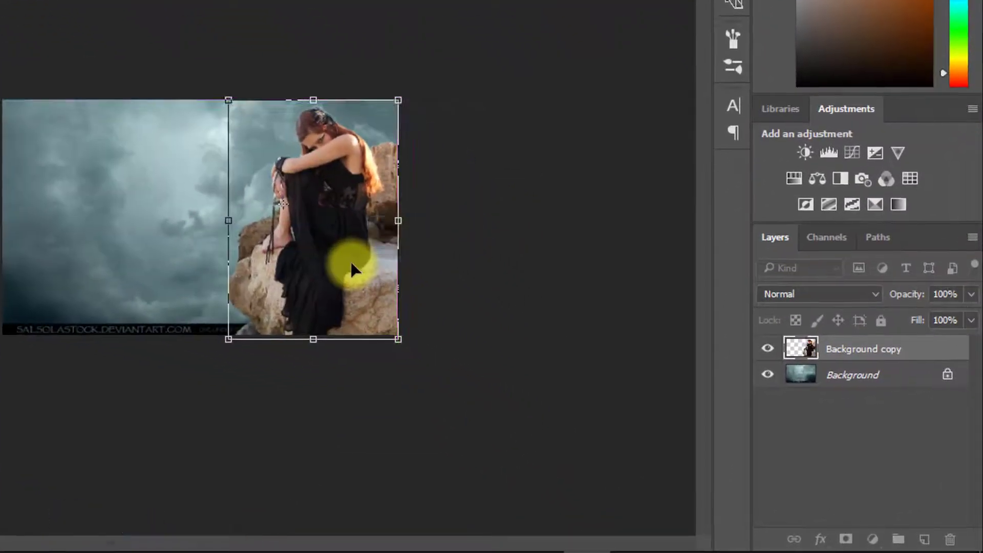
{"action": "left_click", "coordinate": [311, 249]}
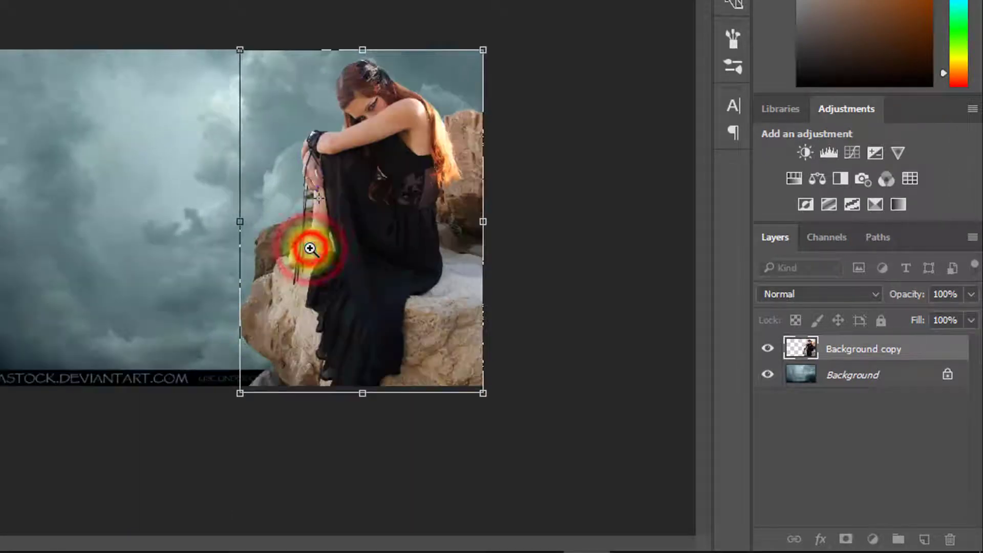
{"action": "key", "text": "Return"}
Step: Select the whole sky Background layer and stretch it downward beyond the canvas so the credit strip is pushed out of view
{"action": "left_click", "coordinate": [785, 338]}
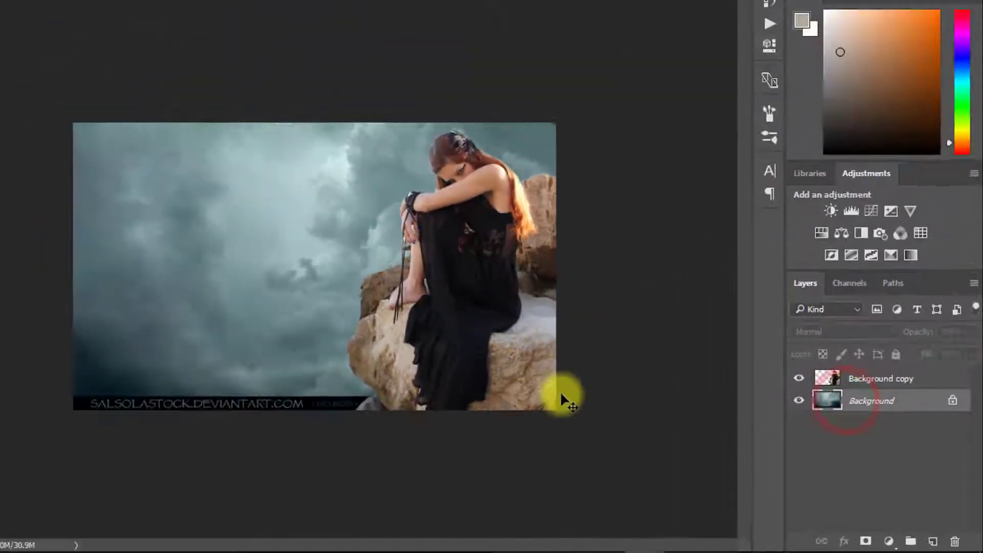
{"action": "key", "text": "ctrl+a"}
{"action": "key", "text": "ctrl+t"}
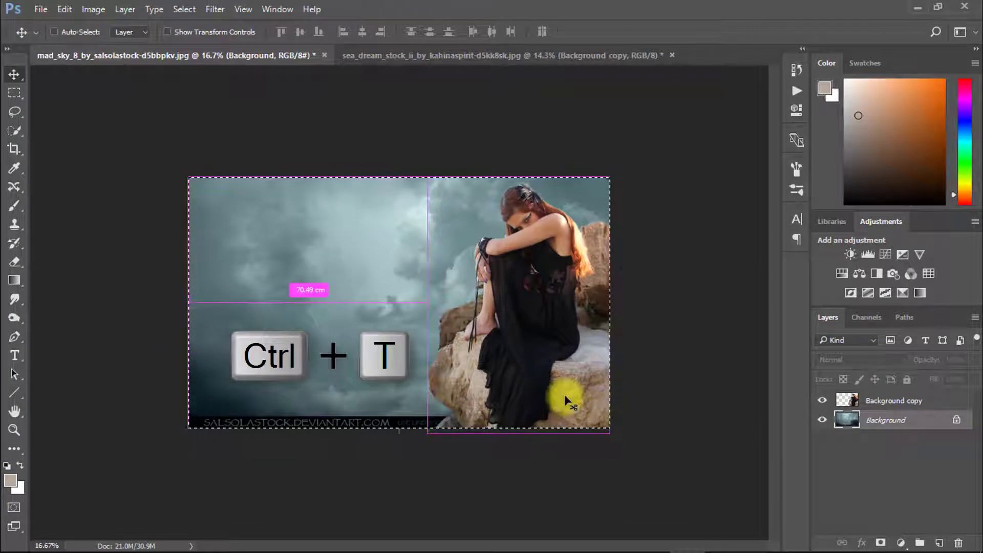
{"action": "left_click_drag", "start_coordinate": [398, 428], "coordinate": [400, 455]}
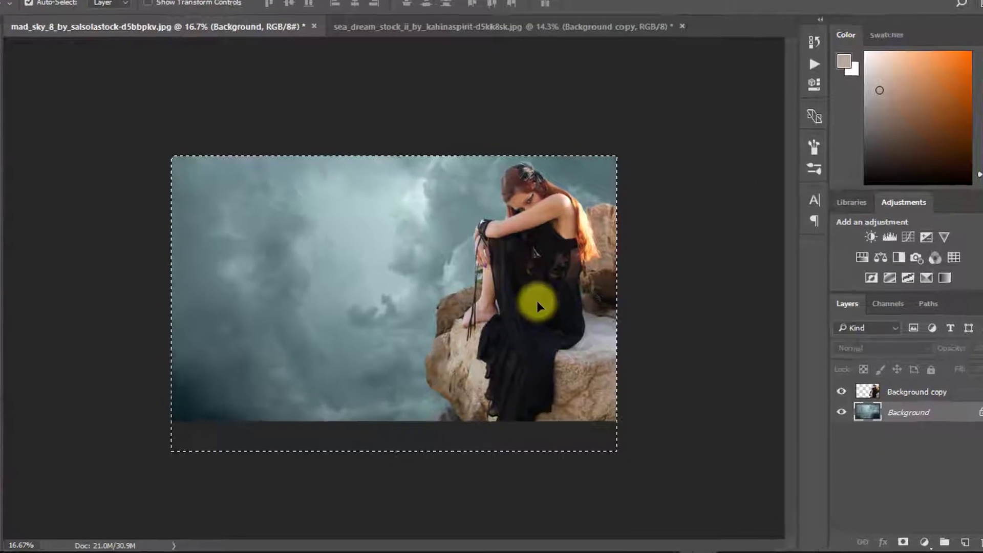
Step: Flip the sky background horizontally and deselect it
{"action": "right_click", "coordinate": [384, 257]}
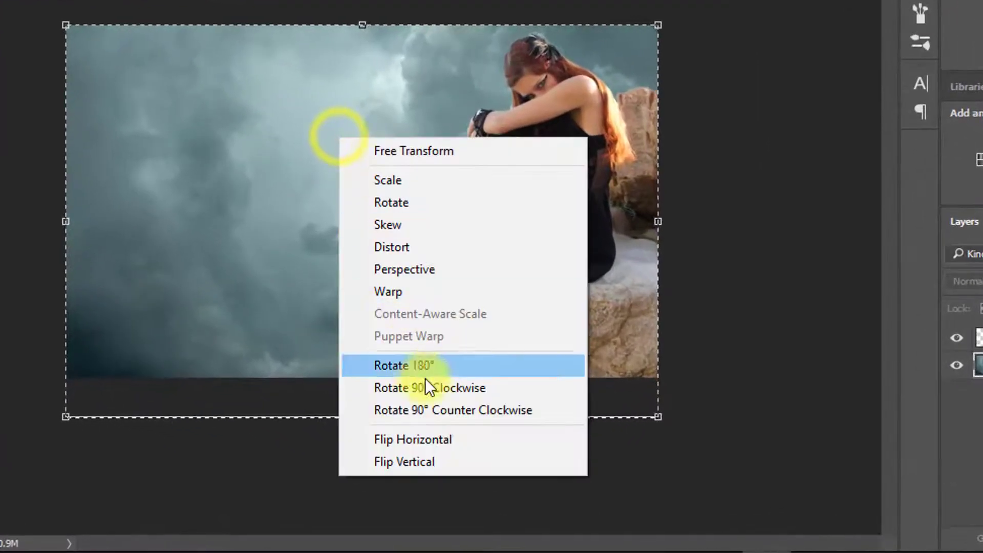
{"action": "left_click", "coordinate": [433, 438]}
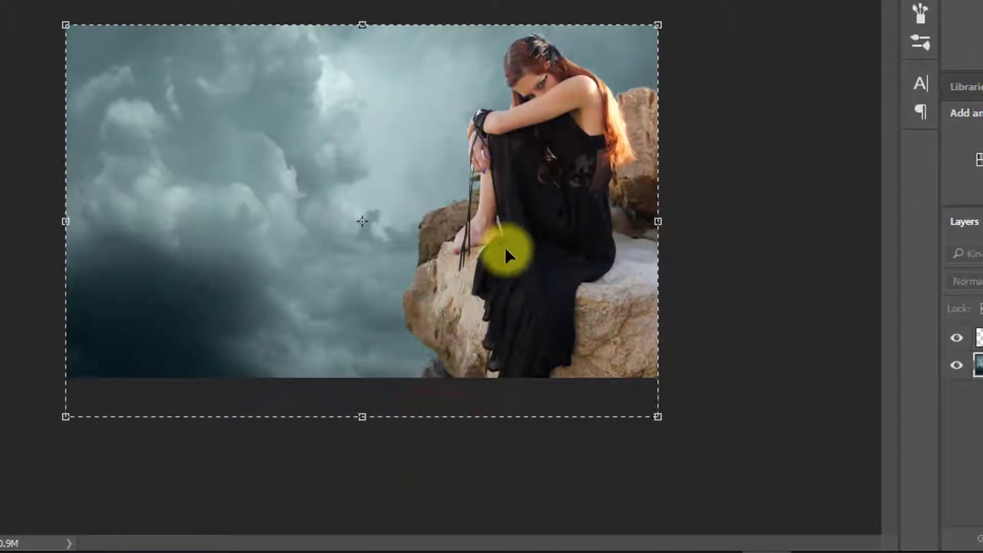
{"action": "key", "text": "Return"}
{"action": "key", "text": "ctrl+d"}
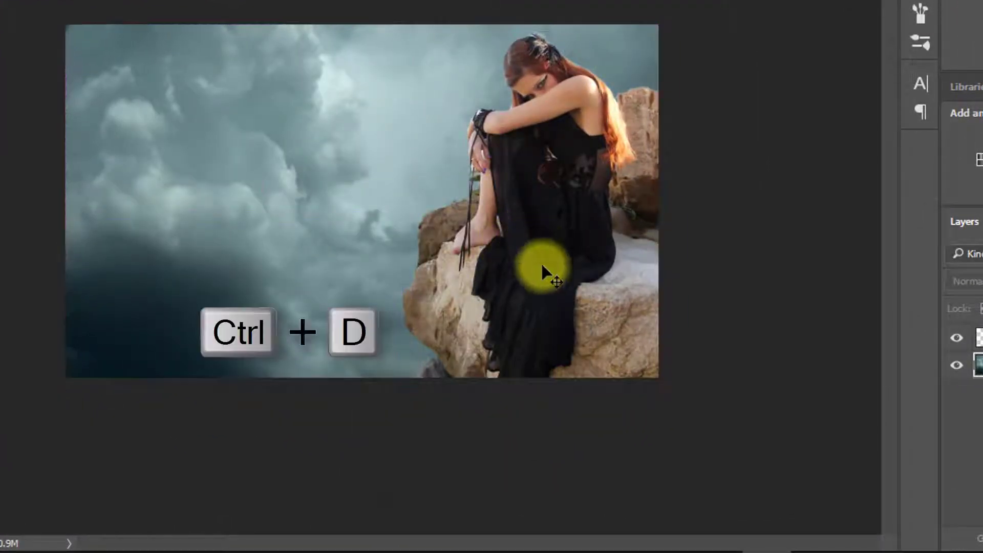
Step: Scale the woman cutout layer to about 96% so it sits slightly smaller against the right edge
{"action": "left_click_drag", "start_coordinate": [516, 205], "coordinate": [530, 202]}
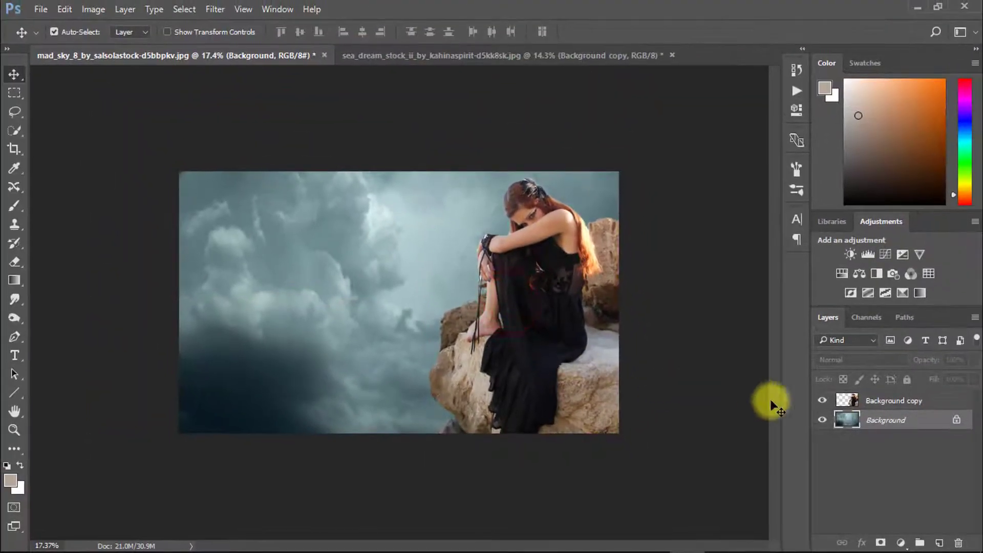
{"action": "left_click", "coordinate": [849, 405]}
{"action": "key", "text": "ctrl+t"}
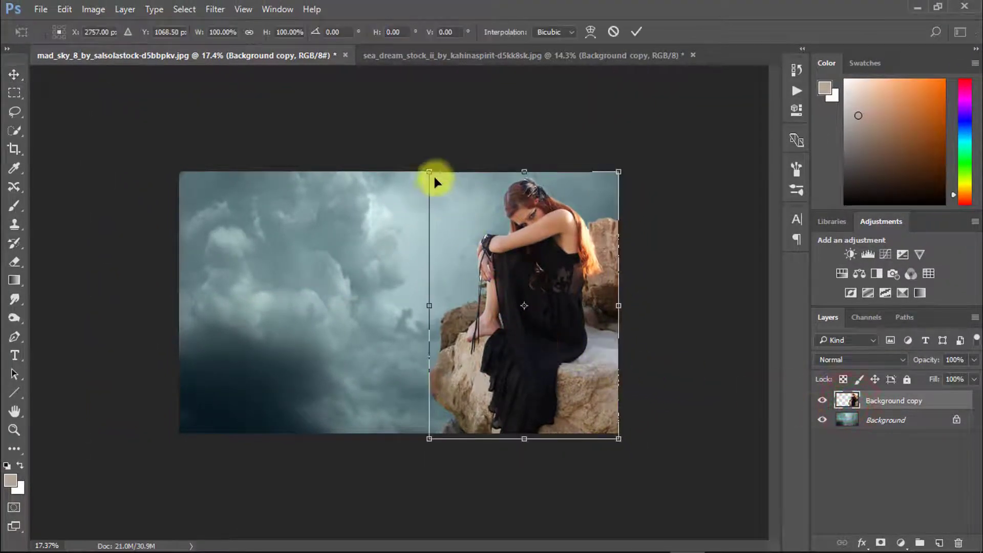
{"action": "left_click_drag", "start_coordinate": [429, 173], "coordinate": [432, 177]}
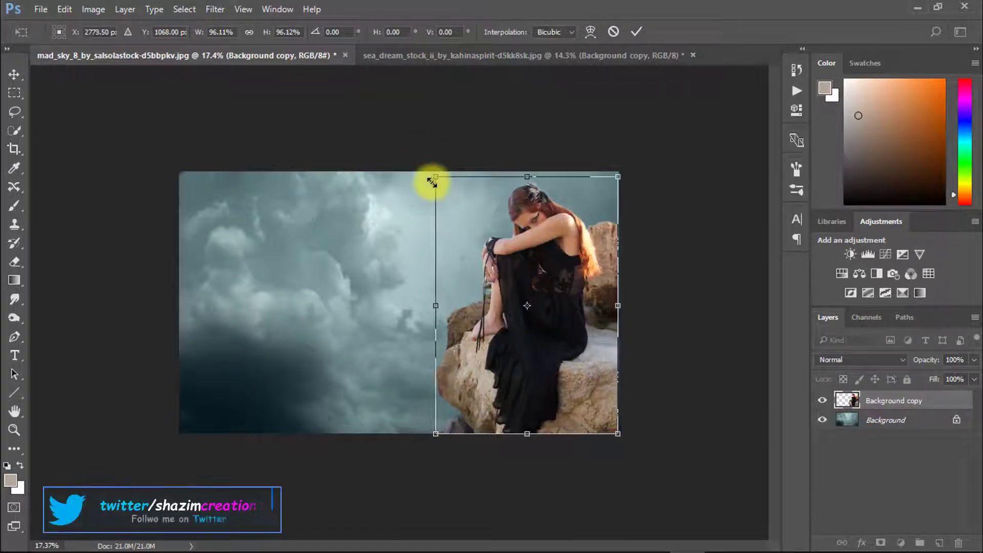
{"action": "key", "text": "Return"}
Step: Settle the woman cutout at the canvas's right edge and set its Camera Raw Contrast to +22, Highlights to -81 and Whites to -2
{"action": "left_click_drag", "start_coordinate": [503, 296], "coordinate": [512, 297]}
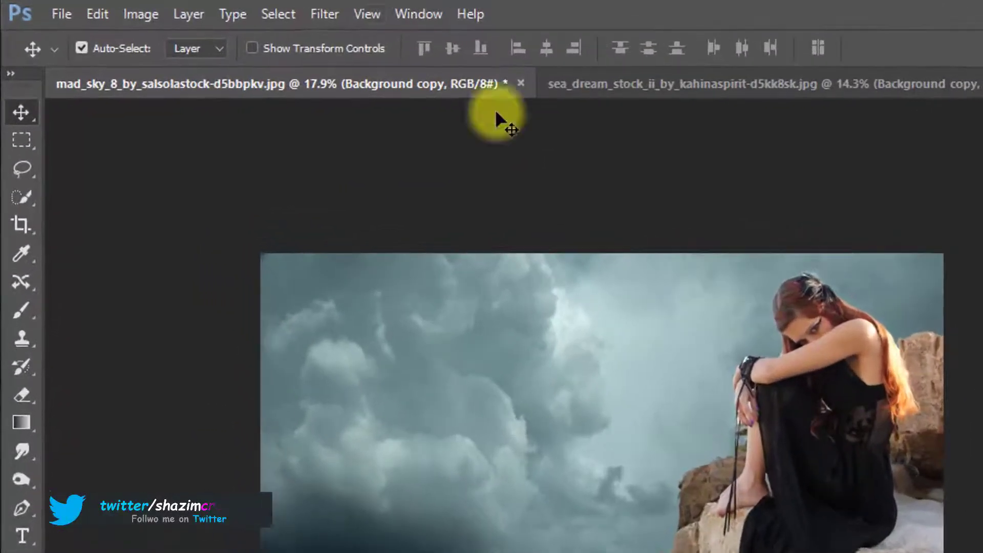
{"action": "left_click", "coordinate": [246, 10]}
{"action": "left_click", "coordinate": [367, 137]}
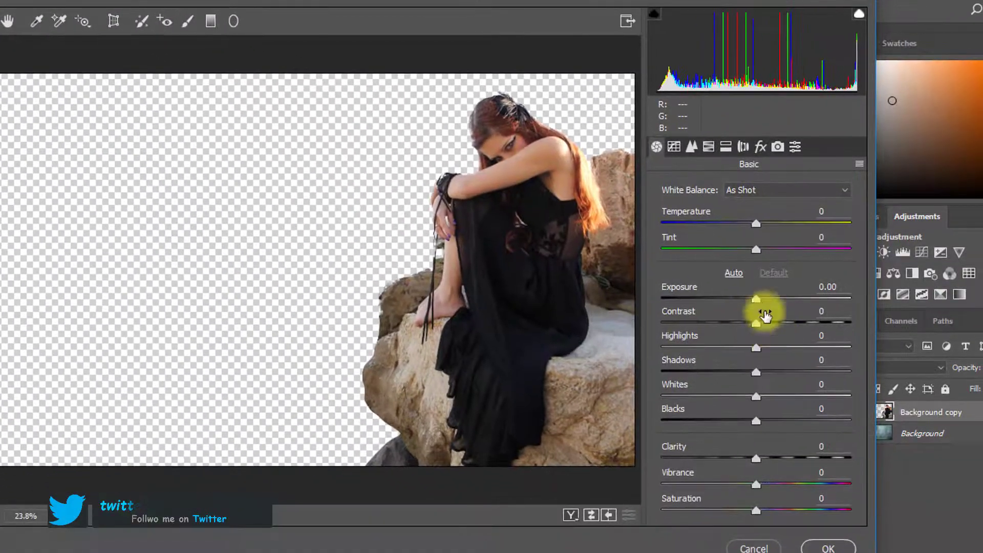
{"action": "left_click_drag", "start_coordinate": [837, 359], "coordinate": [870, 367]}
{"action": "mouse_move", "coordinate": [786, 329]}
{"action": "left_mouse_down"}
{"action": "mouse_move", "coordinate": [757, 324]}
{"action": "mouse_move", "coordinate": [776, 326]}
{"action": "left_mouse_up"}
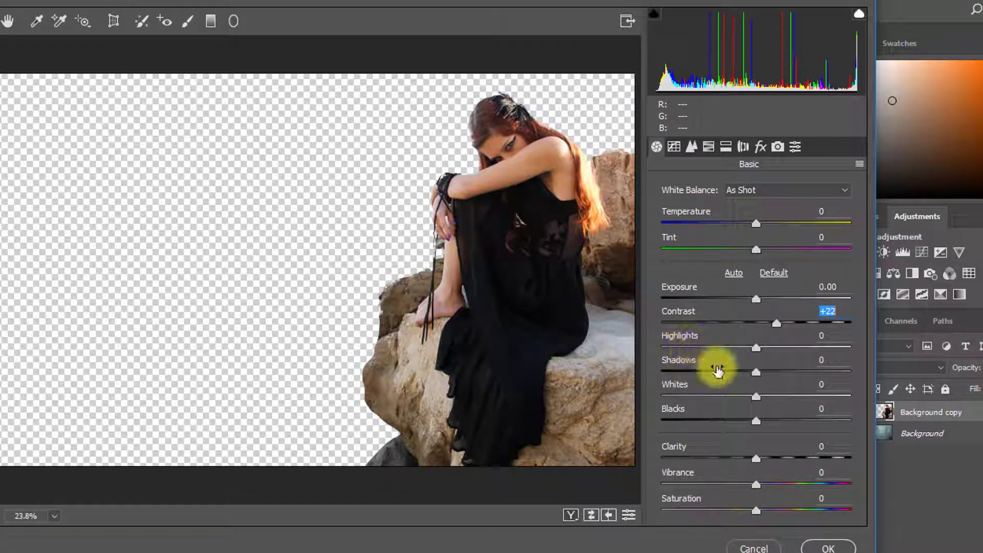
{"action": "left_click_drag", "start_coordinate": [757, 349], "coordinate": [680, 318]}
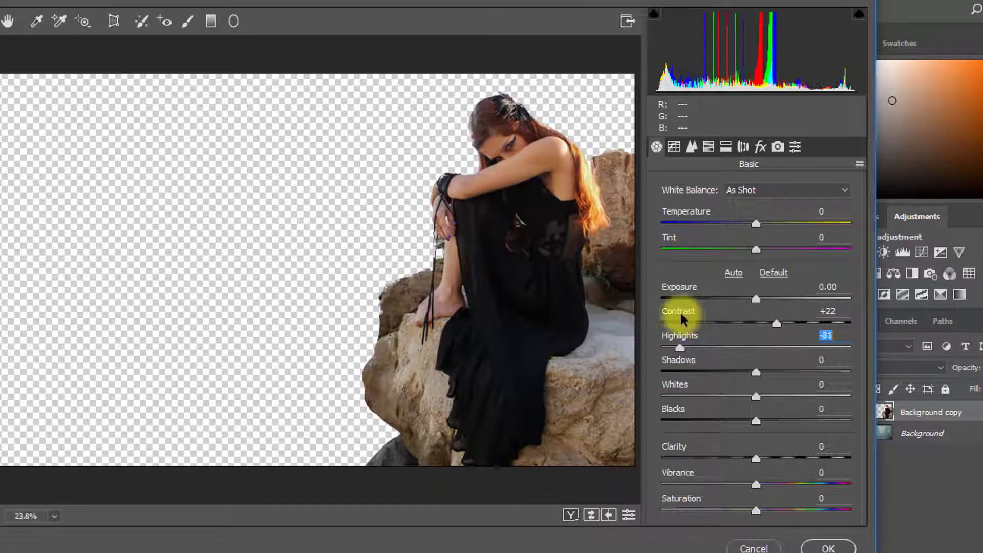
{"action": "mouse_move", "coordinate": [756, 402]}
{"action": "left_mouse_down"}
{"action": "mouse_move", "coordinate": [740, 397]}
{"action": "mouse_move", "coordinate": [852, 397]}
{"action": "mouse_move", "coordinate": [756, 391]}
{"action": "left_mouse_up"}
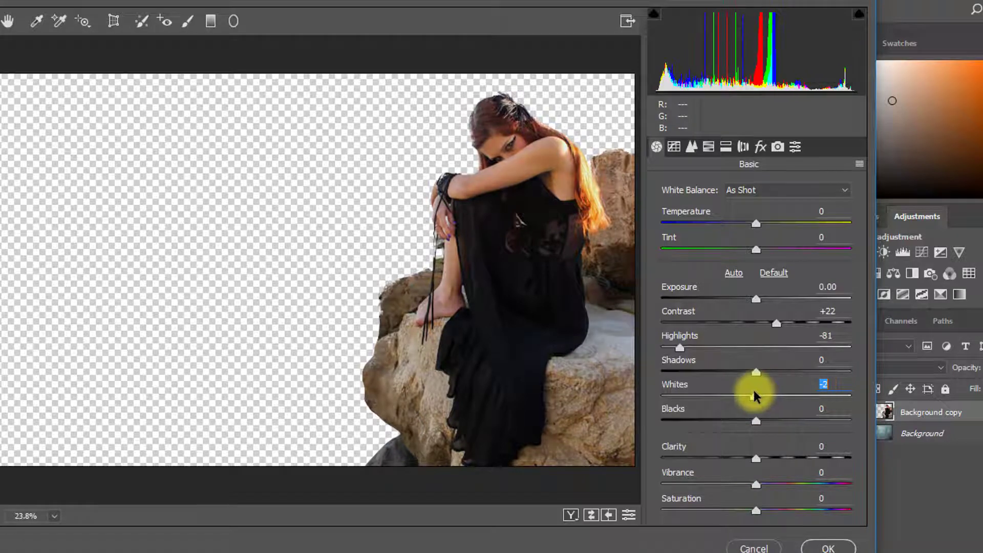
Step: Adjust the cutout's parametric tone curve with Lights +13, Darks -3 and Shadows +2
{"action": "left_click", "coordinate": [674, 146]}
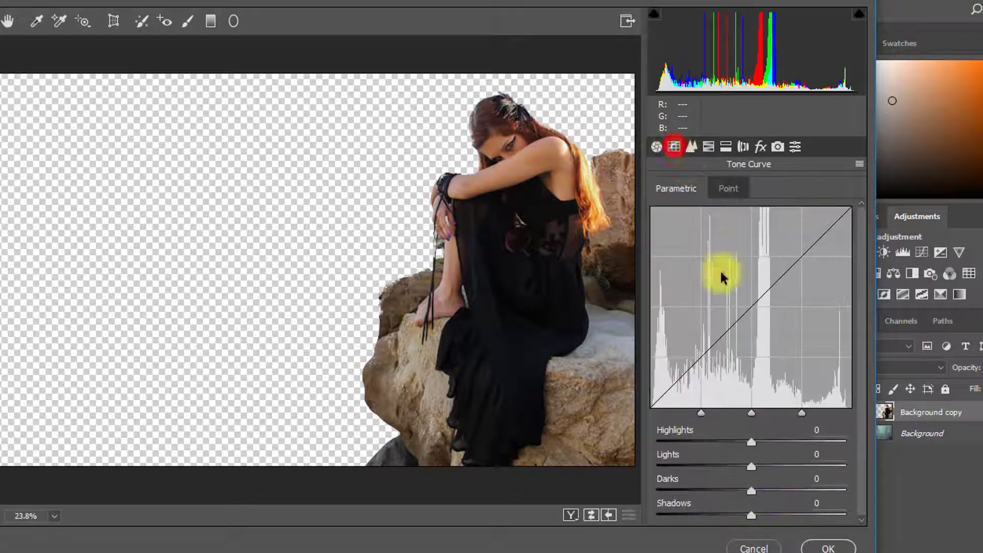
{"action": "mouse_move", "coordinate": [751, 466]}
{"action": "left_mouse_down"}
{"action": "mouse_move", "coordinate": [772, 464]}
{"action": "mouse_move", "coordinate": [744, 462]}
{"action": "mouse_move", "coordinate": [762, 463]}
{"action": "left_mouse_up"}
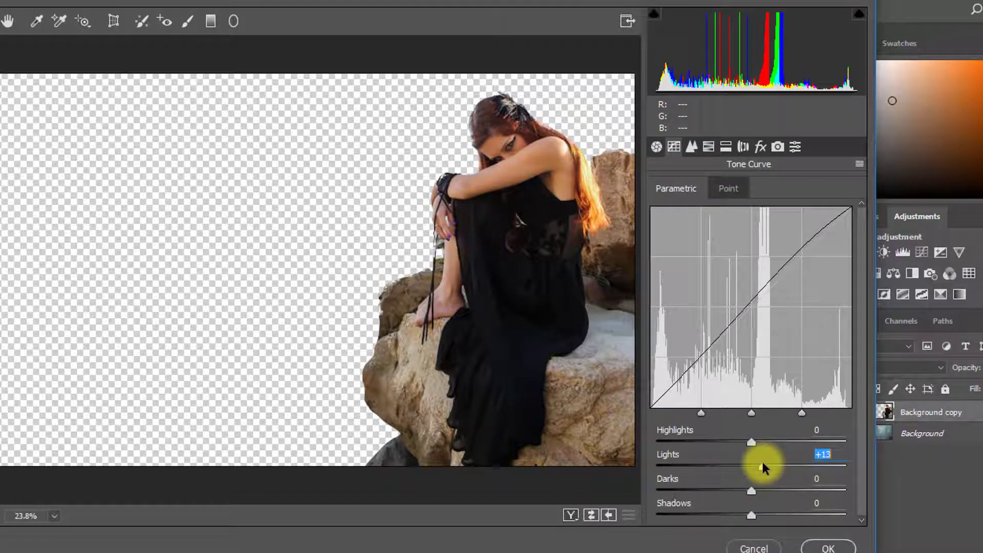
{"action": "left_click_drag", "start_coordinate": [752, 492], "coordinate": [752, 524]}
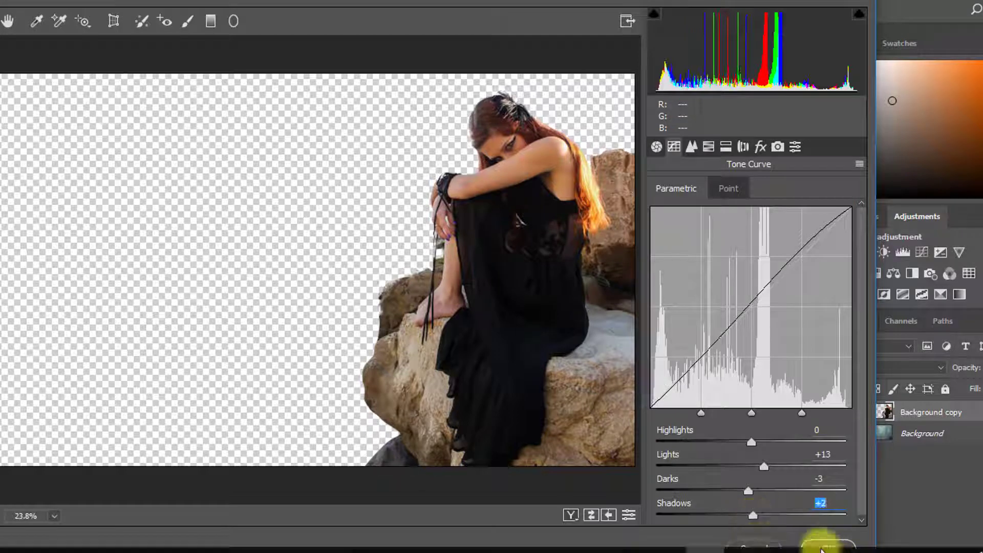
Step: Darken the cutout with a graduated filter running from the right edge to the woman's shoulder at Exposure -1.80, and apply Camera Raw
{"action": "left_click", "coordinate": [211, 21]}
{"action": "left_click_drag", "start_coordinate": [635, 146], "coordinate": [546, 153]}
{"action": "left_click_drag", "start_coordinate": [745, 264], "coordinate": [716, 265]}
{"action": "mouse_move", "coordinate": [549, 150]}
{"action": "left_mouse_down"}
{"action": "mouse_move", "coordinate": [528, 143]}
{"action": "mouse_move", "coordinate": [548, 145]}
{"action": "left_mouse_up"}
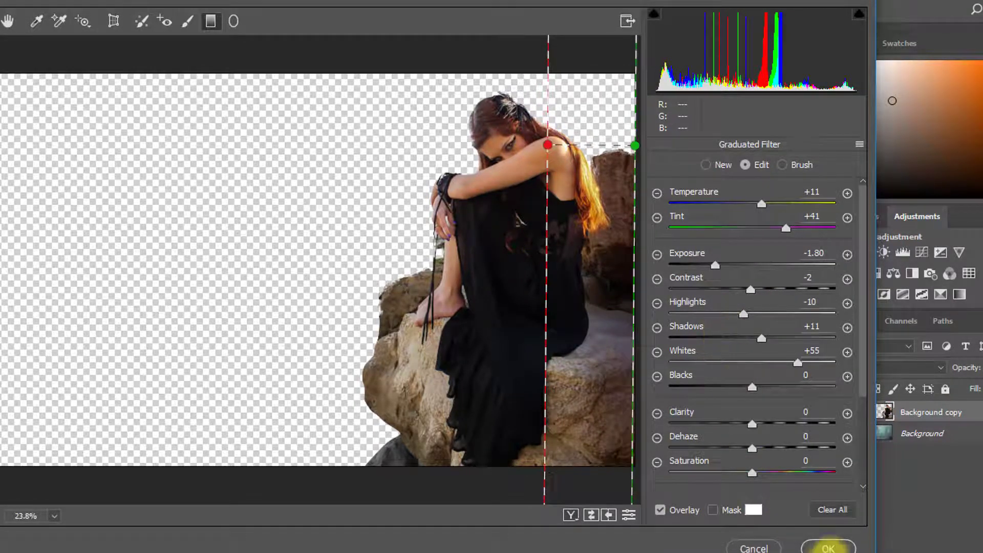
{"action": "left_click", "coordinate": [827, 547]}
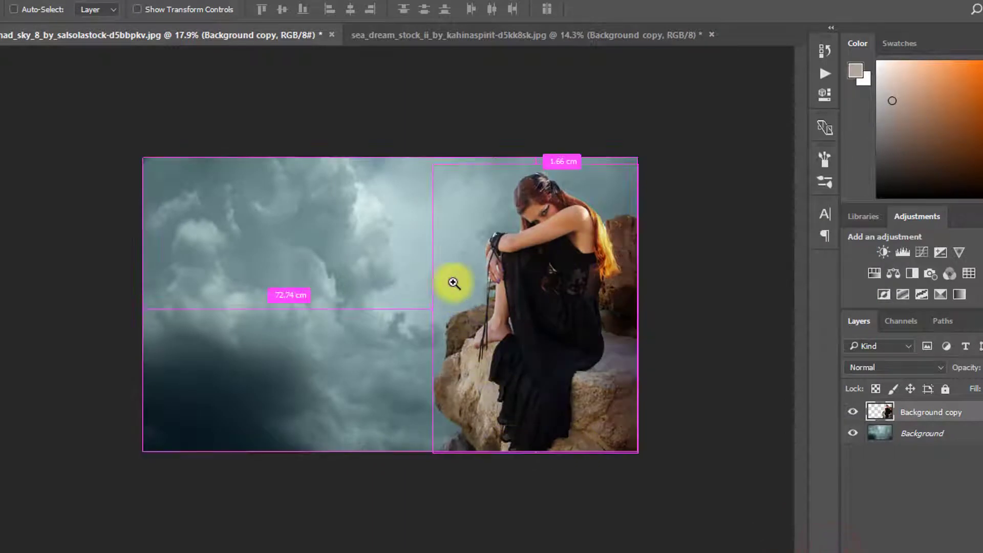
Step: Add a Color Lookup adjustment layer directly above the sky Background layer
{"action": "mouse_move", "coordinate": [453, 283]}
{"action": "left_mouse_down"}
{"action": "mouse_move", "coordinate": [468, 279]}
{"action": "mouse_move", "coordinate": [457, 279]}
{"action": "left_mouse_up"}
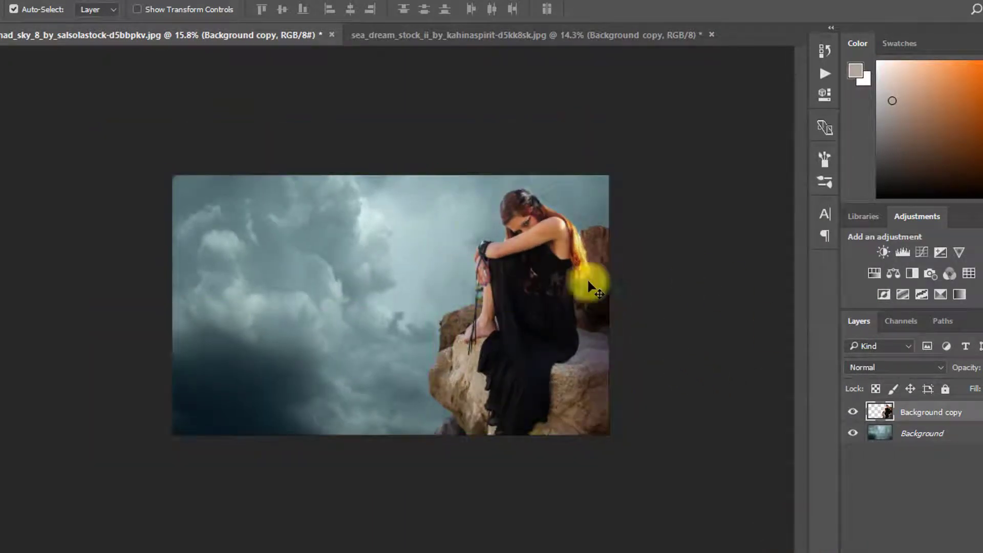
{"action": "left_click_drag", "start_coordinate": [501, 215], "coordinate": [536, 219]}
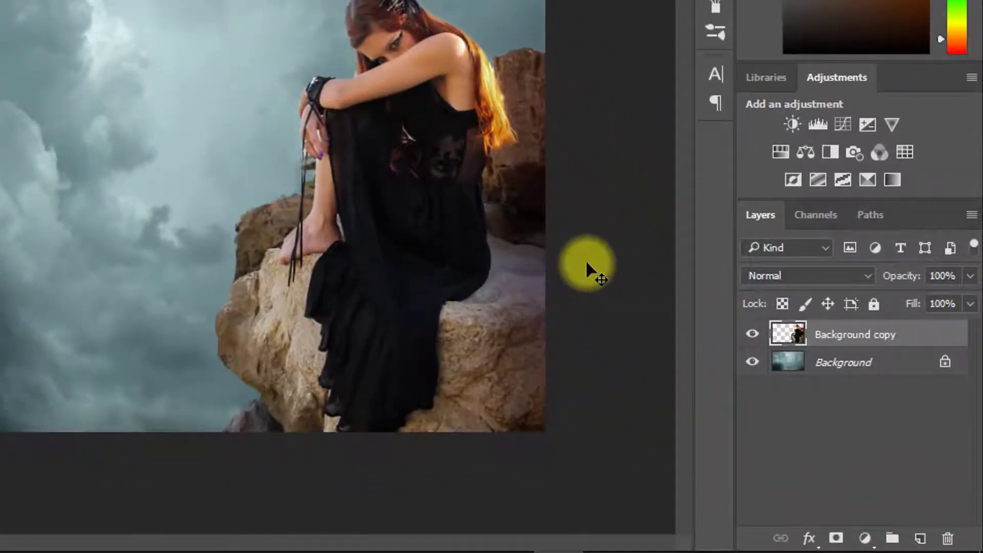
{"action": "left_click", "coordinate": [773, 362]}
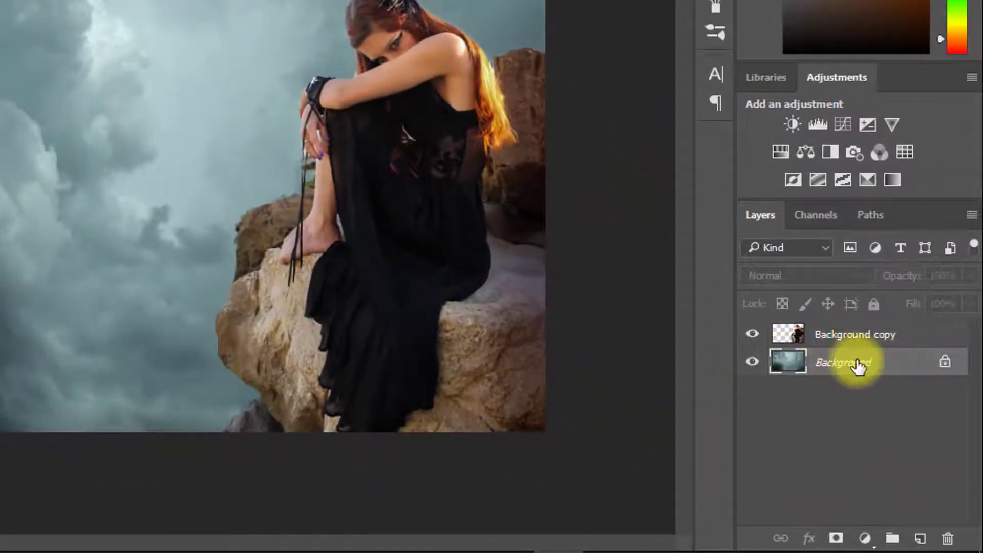
{"action": "left_click", "coordinate": [829, 362]}
{"action": "left_click", "coordinate": [865, 537]}
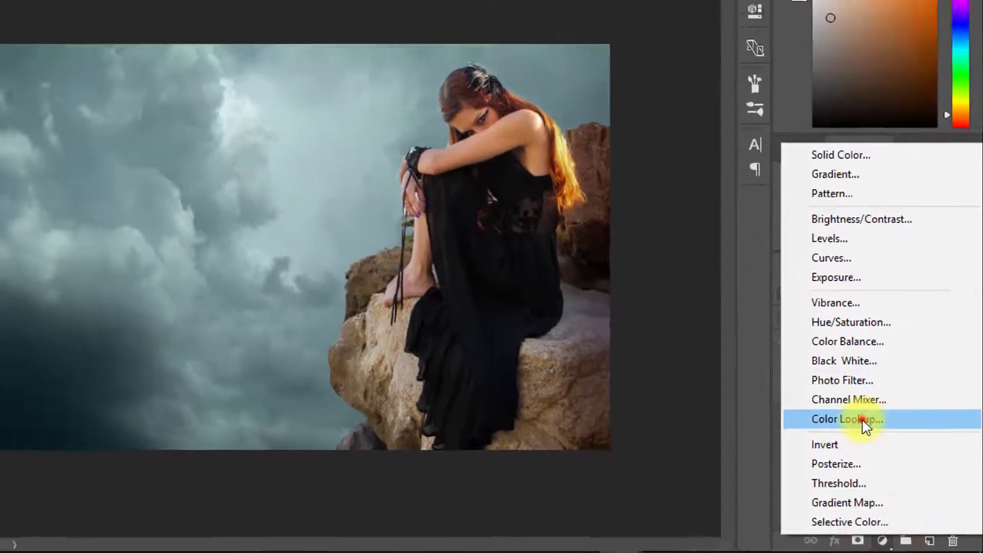
{"action": "left_click", "coordinate": [840, 396]}
Step: Try the Moonlight.3DL and LateSunset.3DL looks on the sky's Color Lookup layer and lower its opacity to 36%
{"action": "left_click", "coordinate": [643, 53]}
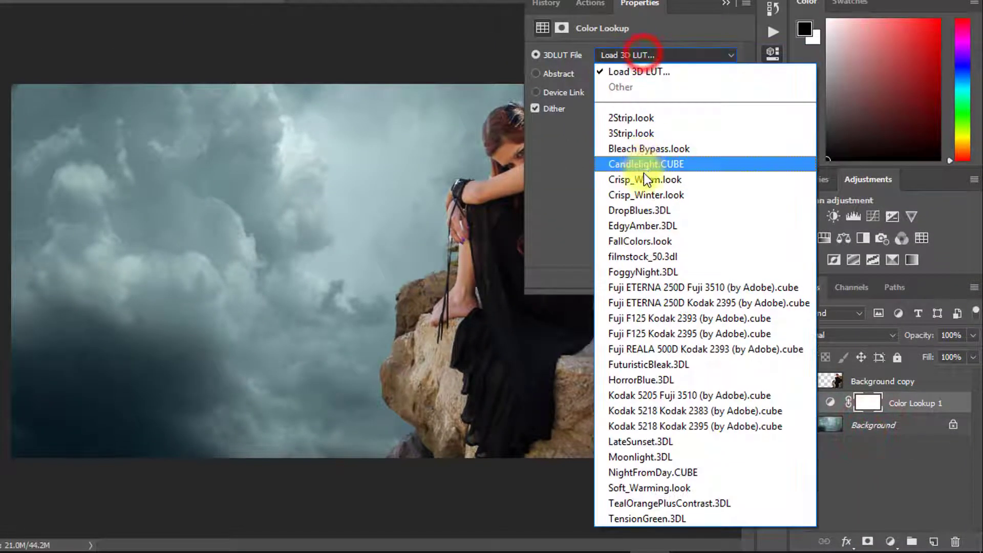
{"action": "left_click", "coordinate": [646, 456]}
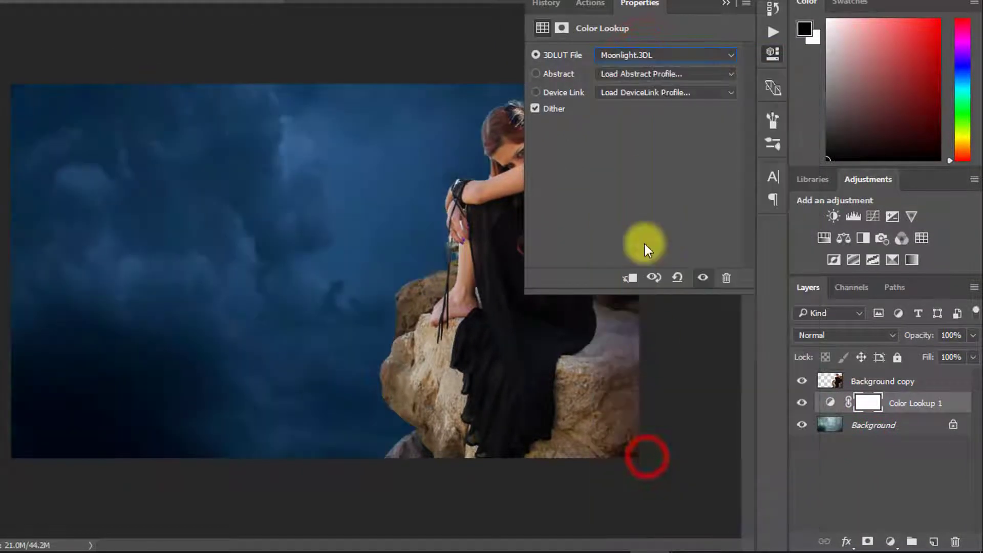
{"action": "left_click", "coordinate": [659, 51]}
{"action": "left_click", "coordinate": [660, 433]}
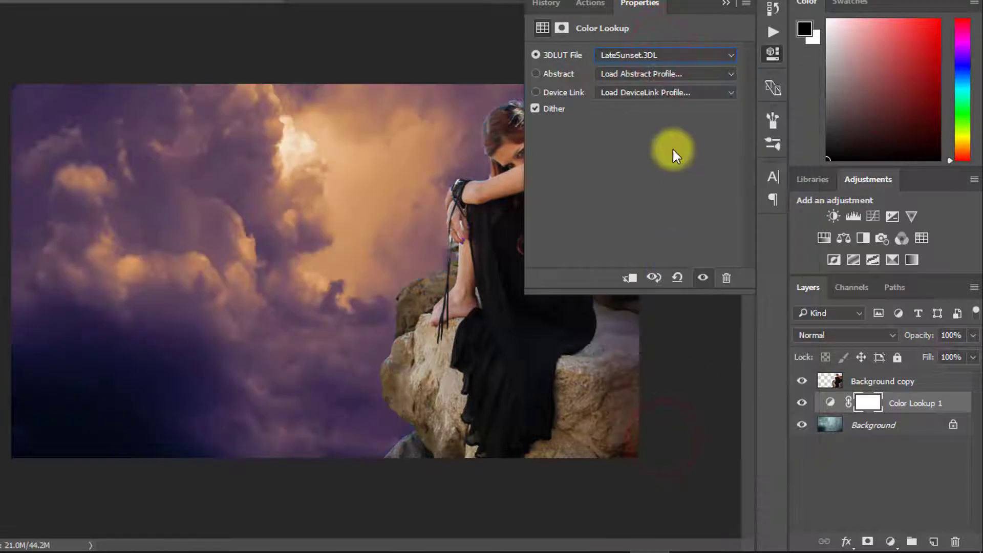
{"action": "left_click_drag", "start_coordinate": [913, 340], "coordinate": [878, 338]}
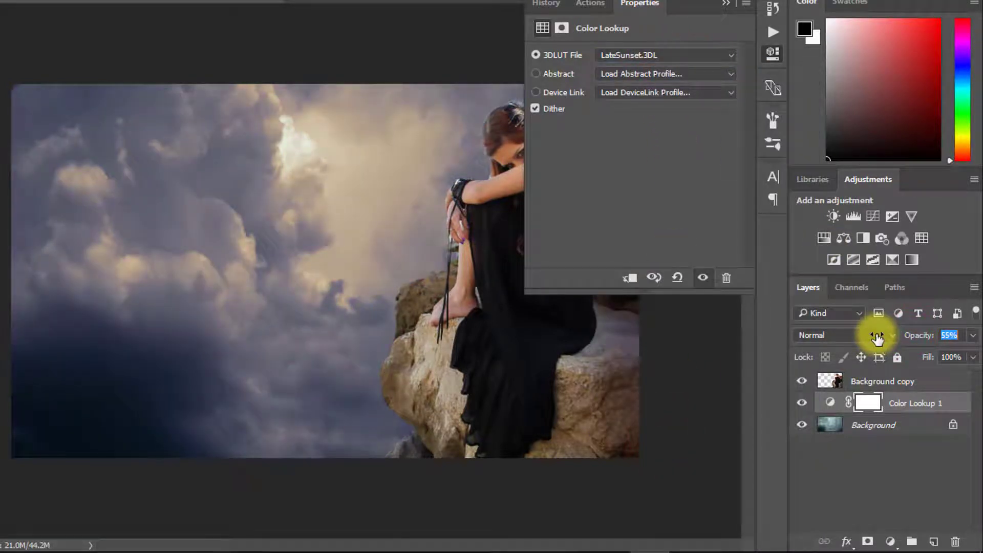
{"action": "left_click", "coordinate": [640, 55]}
{"action": "left_click", "coordinate": [632, 455]}
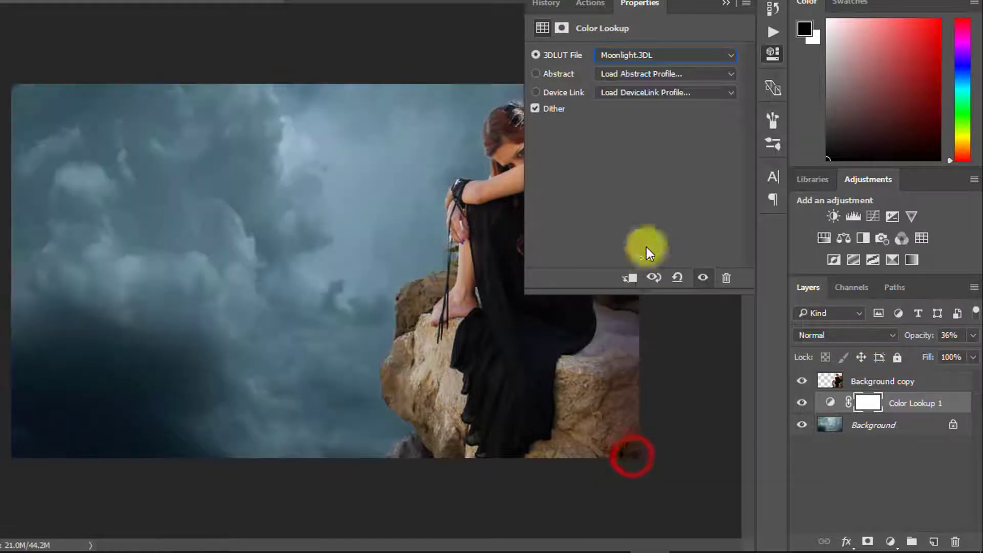
Step: Switch the Color Lookup layer to TensionGreen.3DL and set its opacity to 52%
{"action": "left_click", "coordinate": [644, 51]}
{"action": "left_click", "coordinate": [638, 518]}
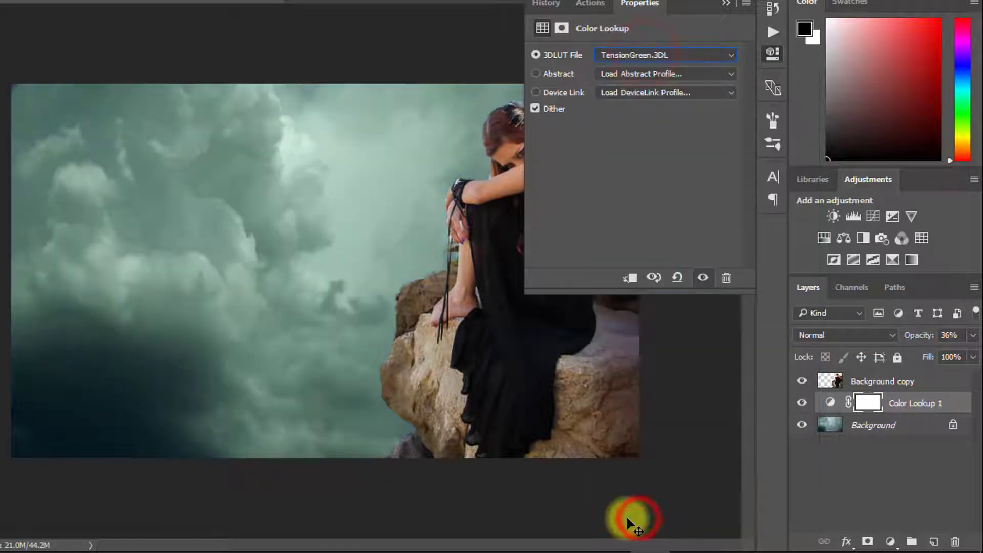
{"action": "left_click", "coordinate": [727, 4]}
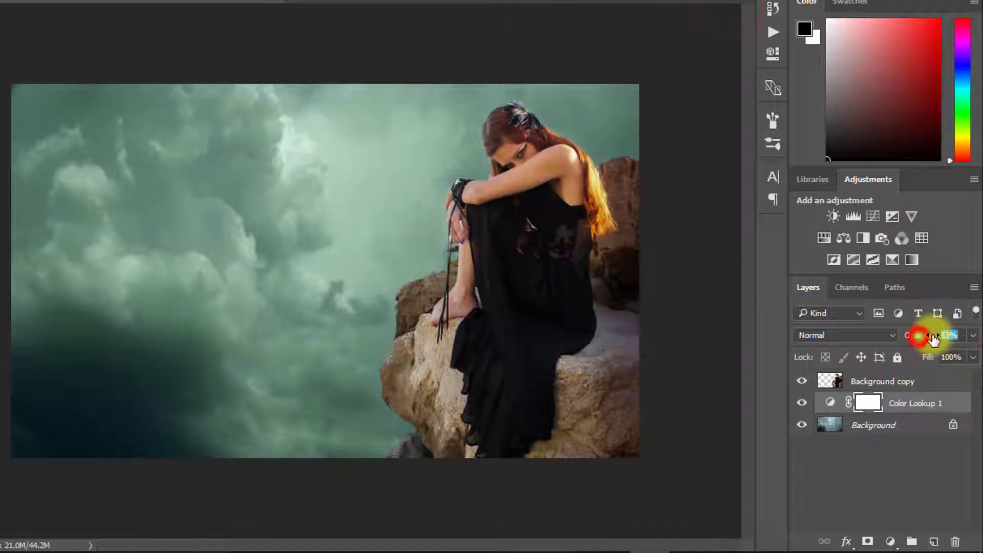
{"action": "mouse_move", "coordinate": [932, 338]}
{"action": "left_mouse_down"}
{"action": "mouse_move", "coordinate": [956, 333]}
{"action": "mouse_move", "coordinate": [929, 338]}
{"action": "left_mouse_up"}
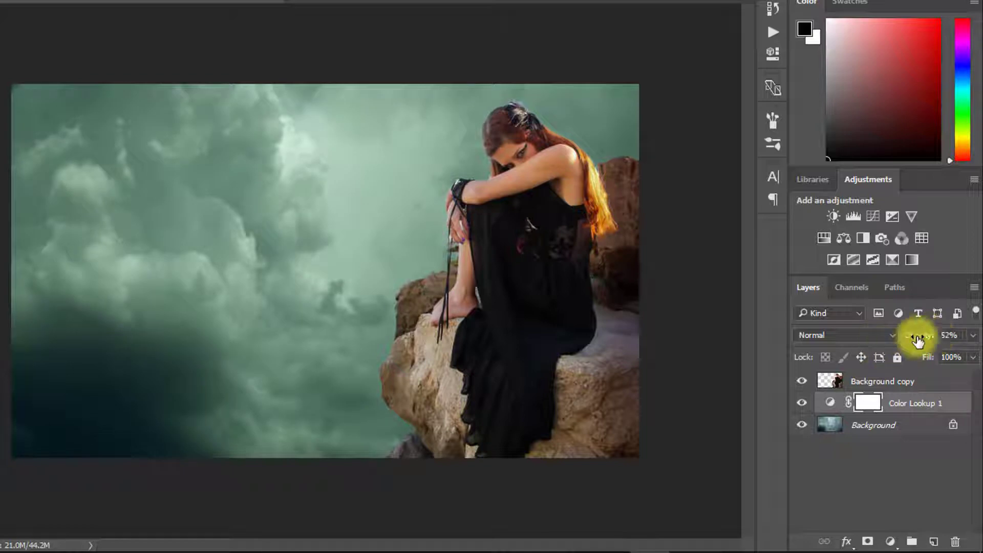
Step: Add a linear Gradient Fill layer above the Color Lookup layer using the teal-to-bright-green-to-cream preset
{"action": "left_click", "coordinate": [911, 432]}
{"action": "left_click", "coordinate": [905, 398]}
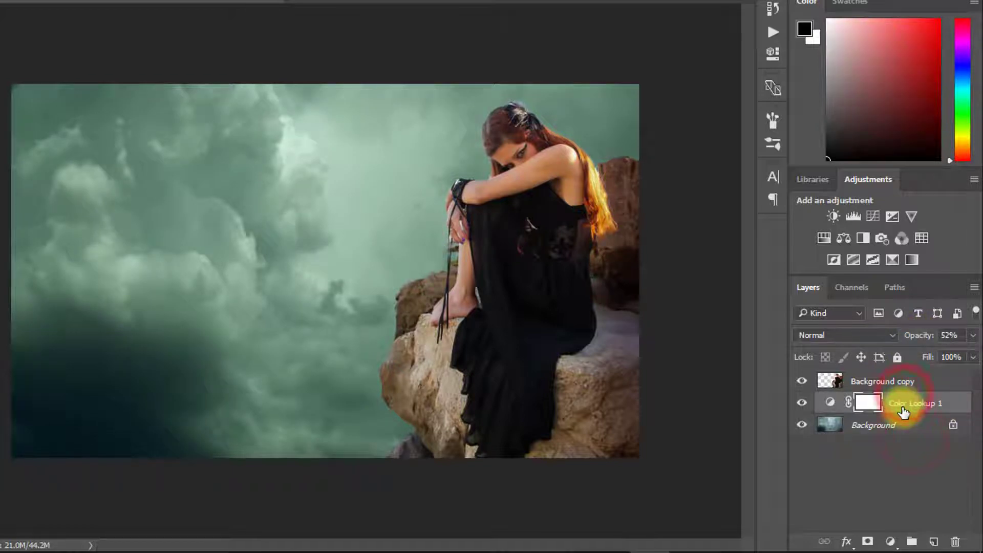
{"action": "left_click", "coordinate": [882, 542]}
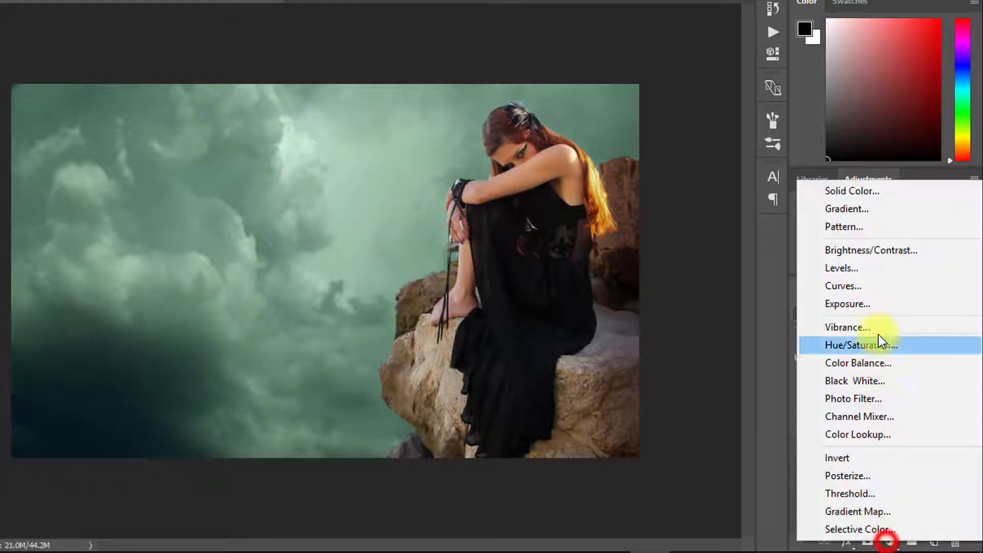
{"action": "left_click", "coordinate": [871, 212]}
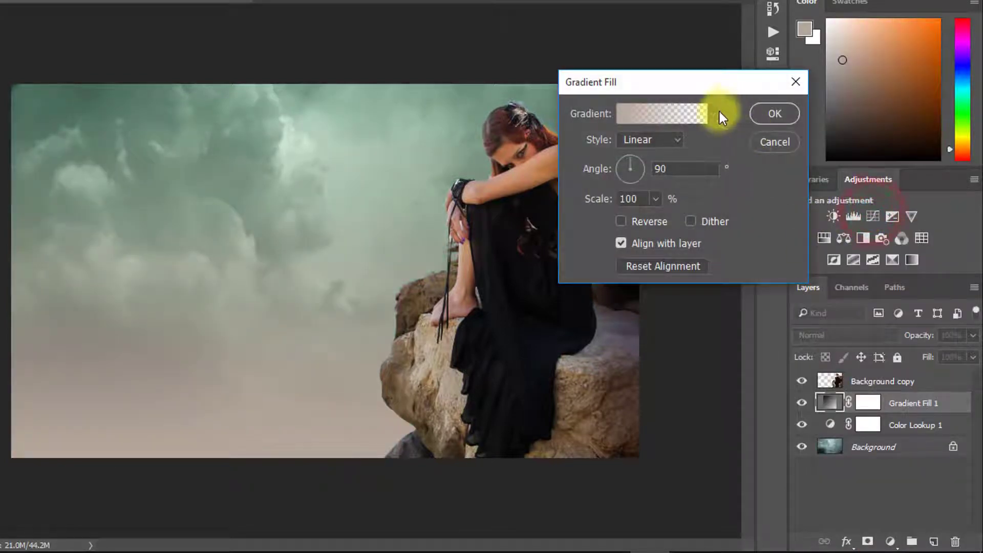
{"action": "left_click", "coordinate": [714, 113]}
{"action": "left_click", "coordinate": [672, 179]}
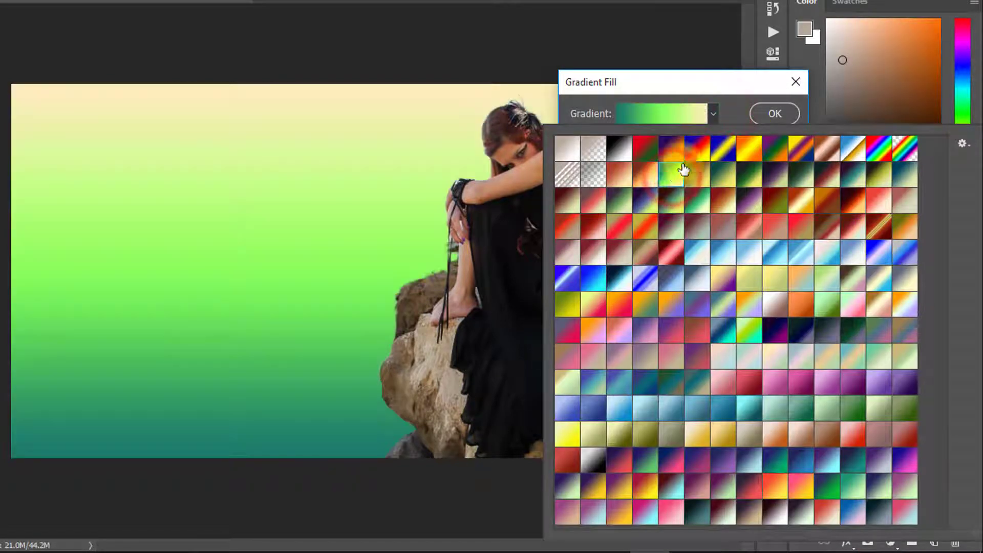
{"action": "left_click", "coordinate": [758, 112]}
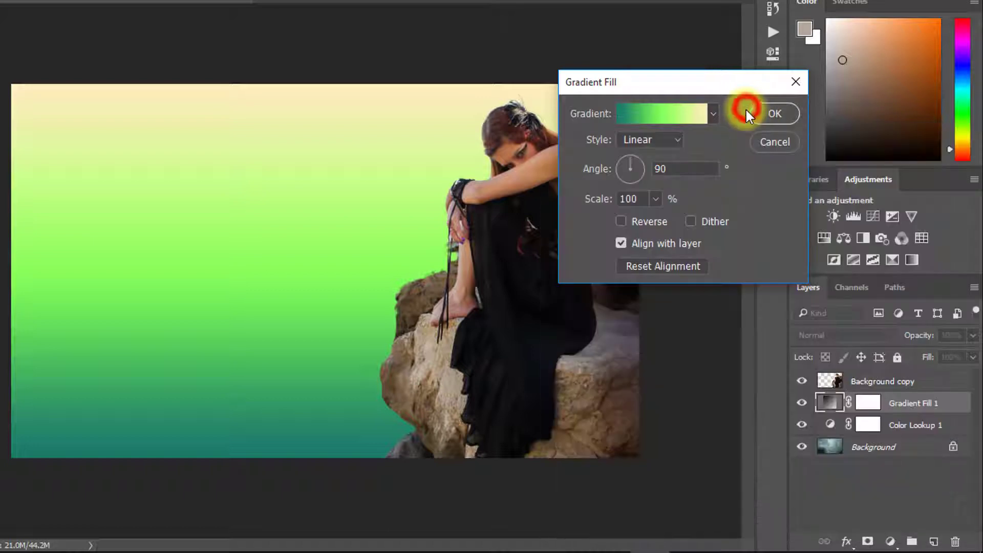
{"action": "left_click", "coordinate": [753, 109]}
Step: Blend the Gradient Fill layer in Soft Light mode at 50% opacity
{"action": "left_click", "coordinate": [889, 334]}
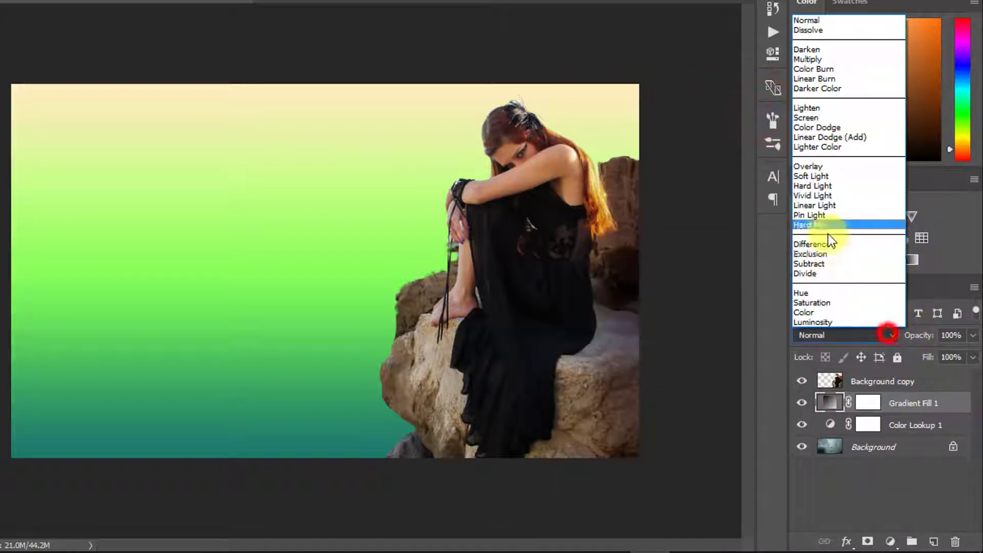
{"action": "left_click", "coordinate": [821, 175]}
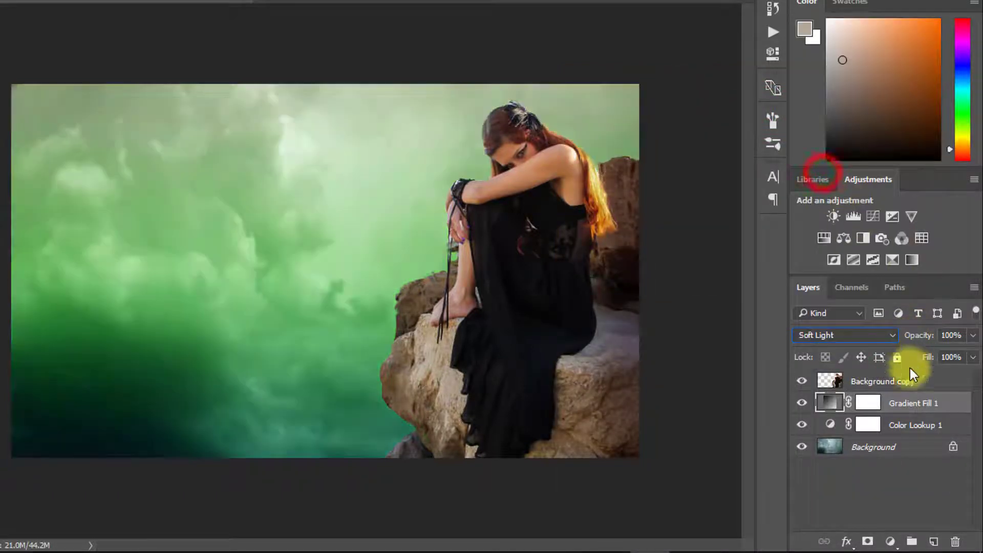
{"action": "left_click_drag", "start_coordinate": [920, 335], "coordinate": [893, 340]}
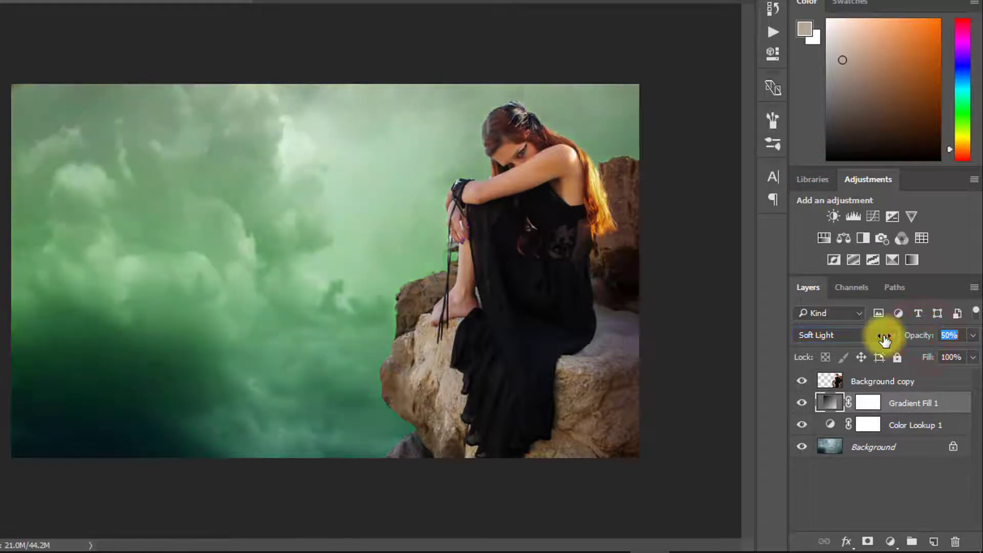
Step: Try several gradient presets on the Gradient Fill layer, keep the dark teal-to-golden-yellow one, and lower the layer's opacity to 44%
{"action": "double_click", "coordinate": [829, 402]}
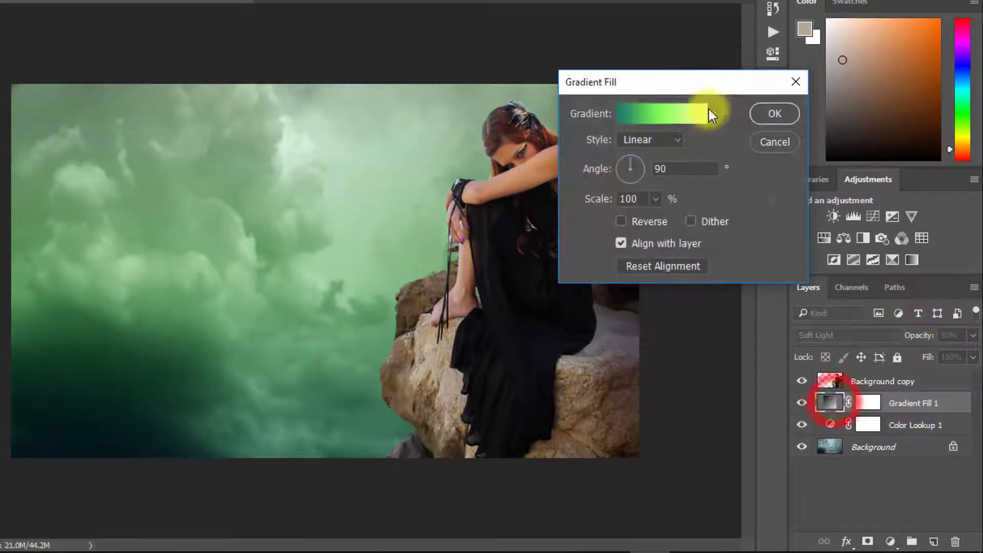
{"action": "left_click", "coordinate": [713, 113]}
{"action": "left_click", "coordinate": [671, 206]}
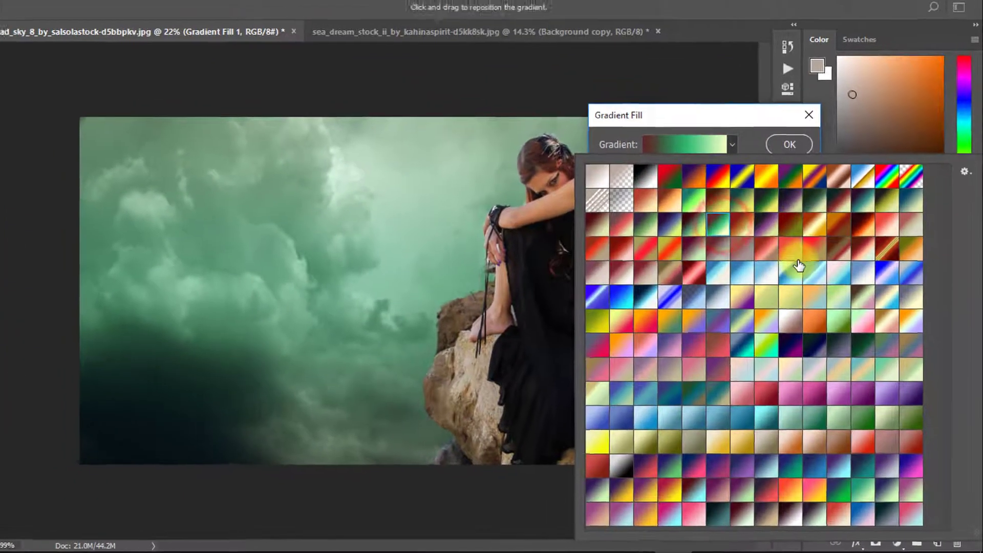
{"action": "left_click", "coordinate": [777, 238]}
{"action": "left_click", "coordinate": [822, 265]}
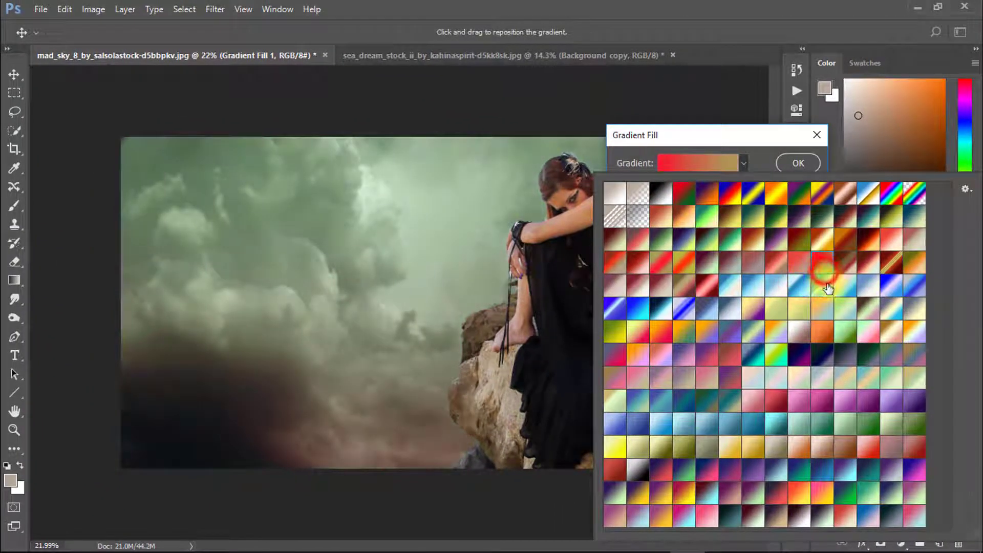
{"action": "left_click", "coordinate": [824, 314]}
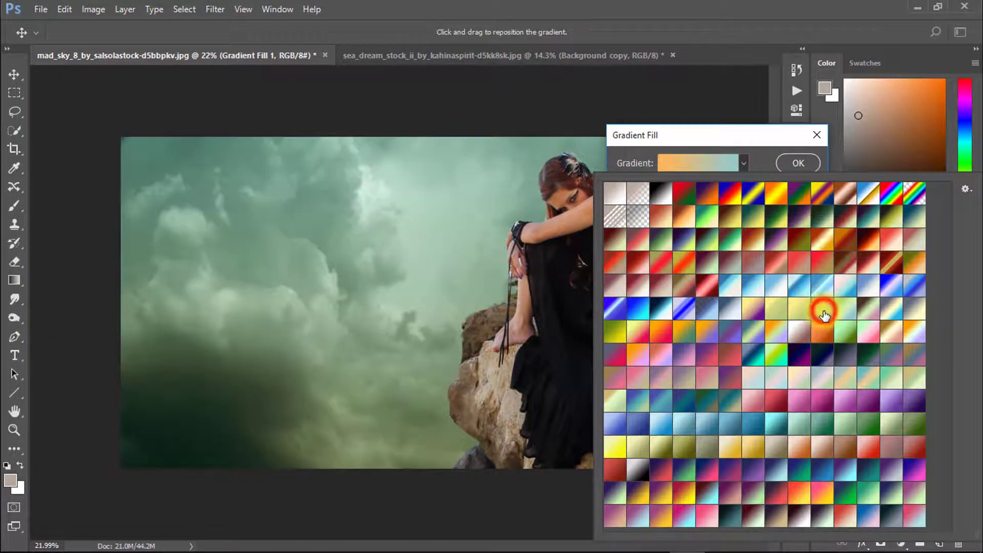
{"action": "left_click", "coordinate": [845, 336]}
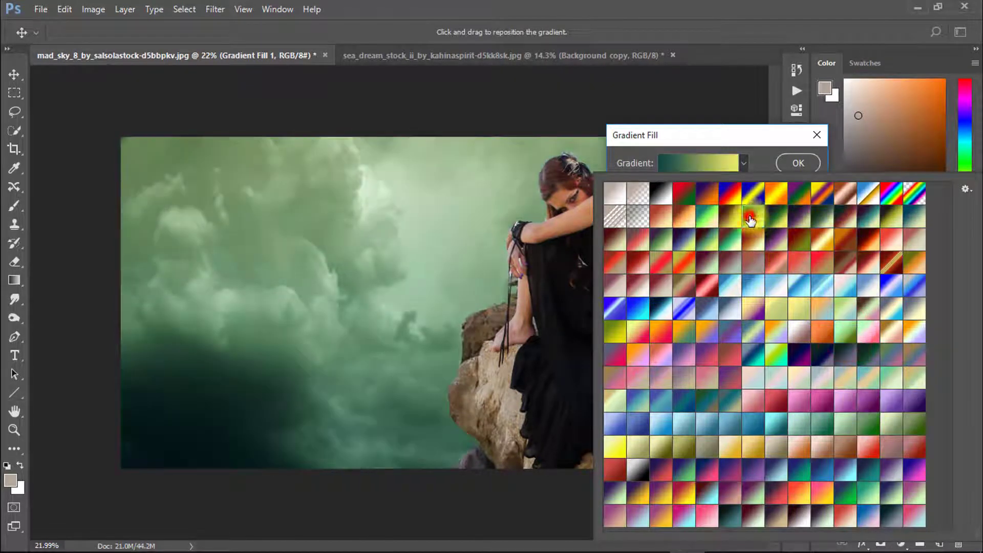
{"action": "left_click", "coordinate": [750, 220]}
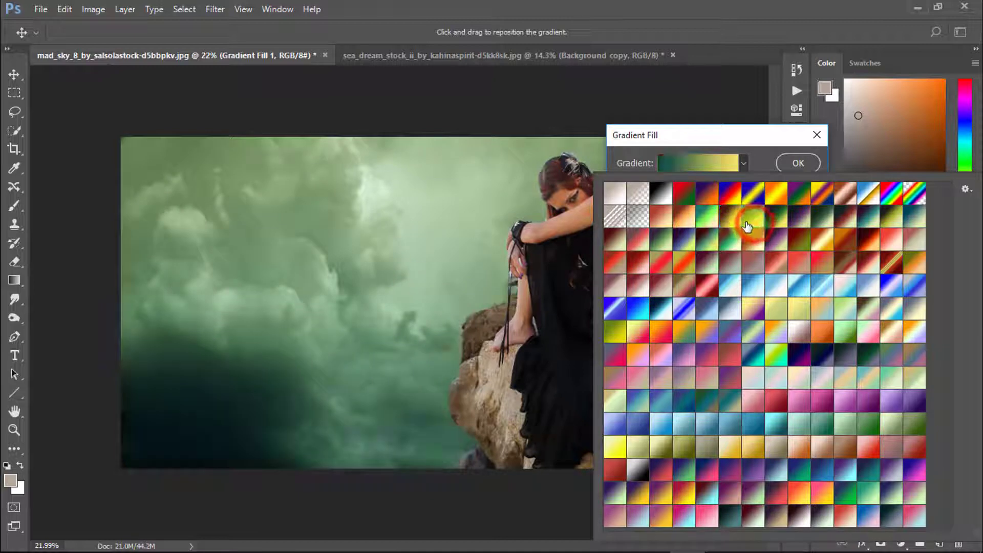
{"action": "left_click", "coordinate": [786, 156]}
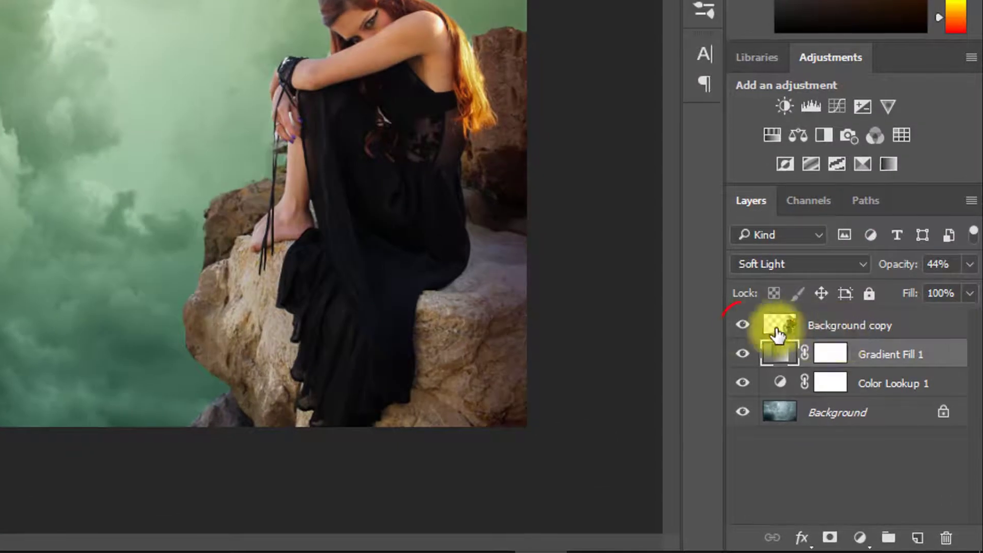
Step: Stamp the visible sky layers into a new layer above Gradient Fill 1 with the woman's cutout hidden, then show and select the cutout
{"action": "left_click", "coordinate": [822, 400]}
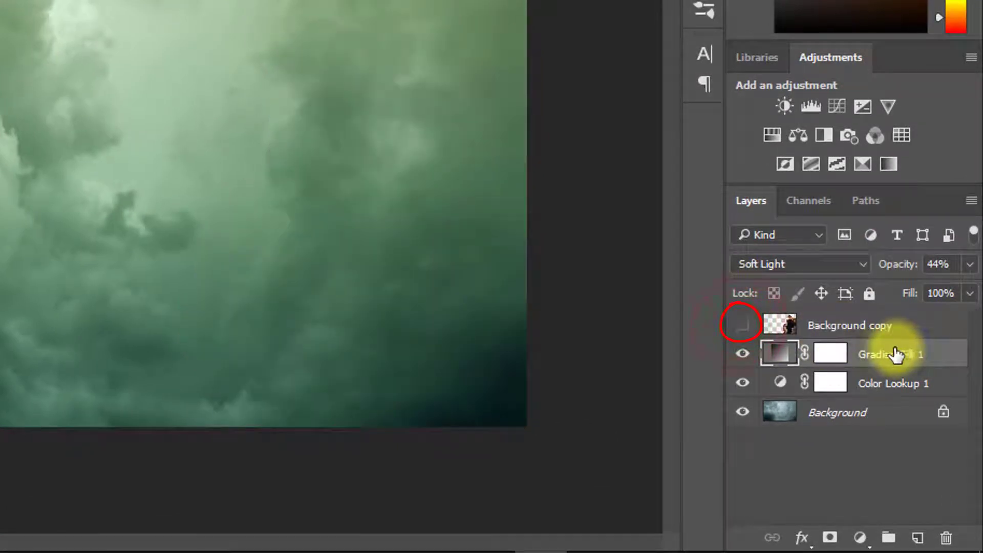
{"action": "key", "text": "ctrl+alt+shift+e"}
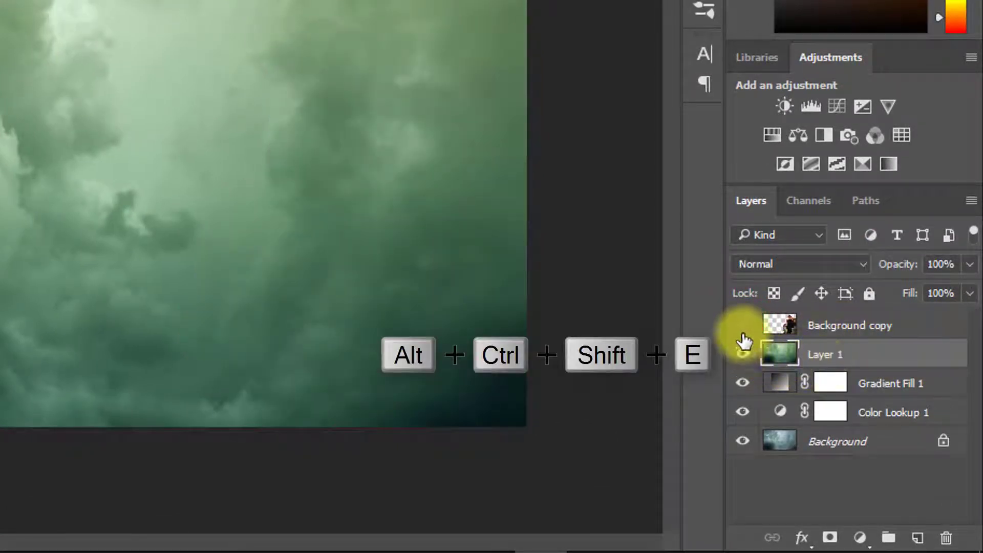
{"action": "left_click", "coordinate": [741, 325]}
{"action": "left_click", "coordinate": [816, 322]}
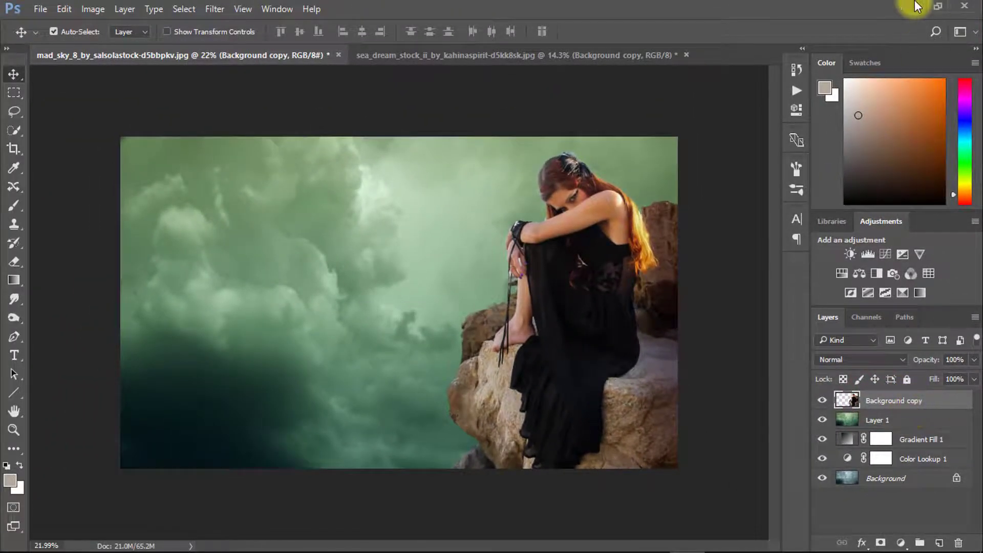
Step: Place the Moon image from the fantasy manipulation folder into the composition, enlarging it to about 1274% over the left part of the sky
{"action": "left_click", "coordinate": [916, 6]}
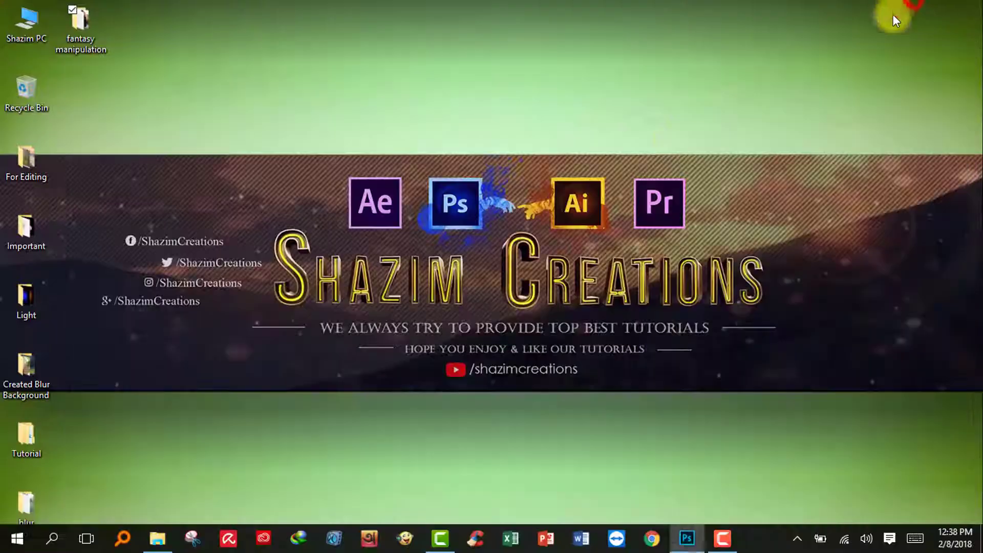
{"action": "double_click", "coordinate": [97, 29]}
{"action": "left_click", "coordinate": [522, 181]}
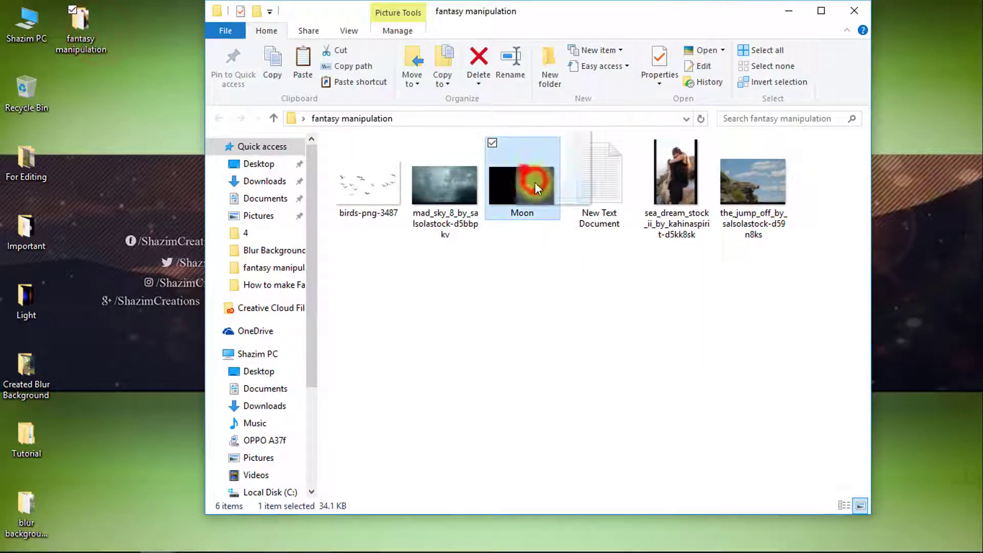
{"action": "left_click_drag", "start_coordinate": [835, 548], "coordinate": [617, 179]}
{"action": "left_click_drag", "start_coordinate": [518, 290], "coordinate": [284, 247]}
{"action": "left_click_drag", "start_coordinate": [384, 275], "coordinate": [625, 448]}
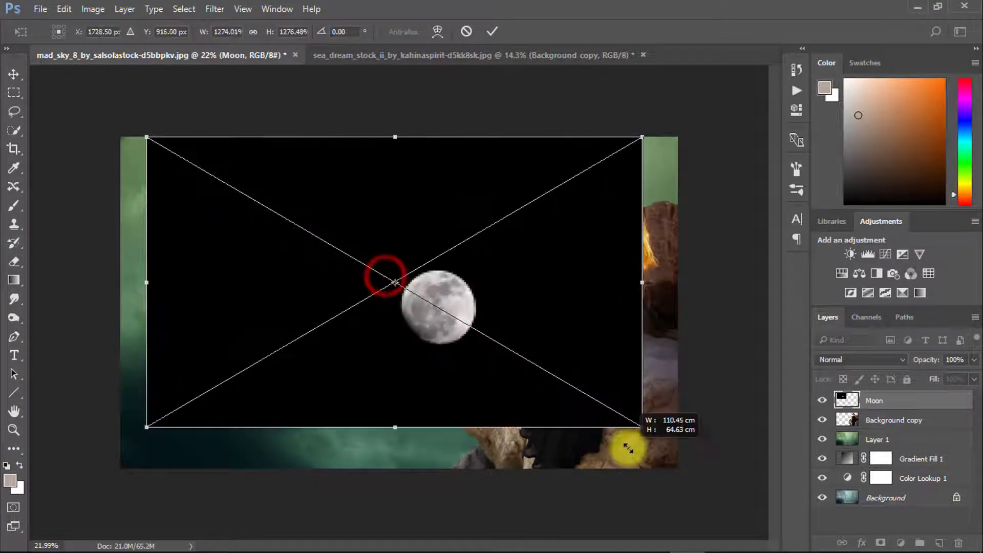
{"action": "left_click_drag", "start_coordinate": [521, 355], "coordinate": [330, 257]}
Step: Blend the Moon layer in Screen mode, enlarge it further, and position the moon in the clouds left of the woman
{"action": "left_click", "coordinate": [817, 370]}
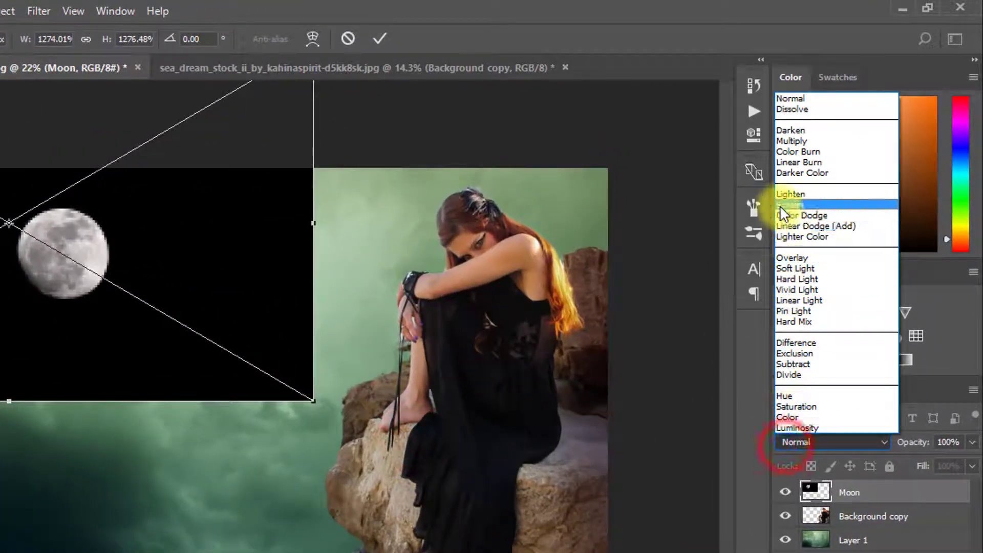
{"action": "left_click", "coordinate": [812, 172]}
{"action": "mouse_move", "coordinate": [225, 258]}
{"action": "left_mouse_down"}
{"action": "mouse_move", "coordinate": [253, 274]}
{"action": "mouse_move", "coordinate": [231, 250]}
{"action": "left_mouse_up"}
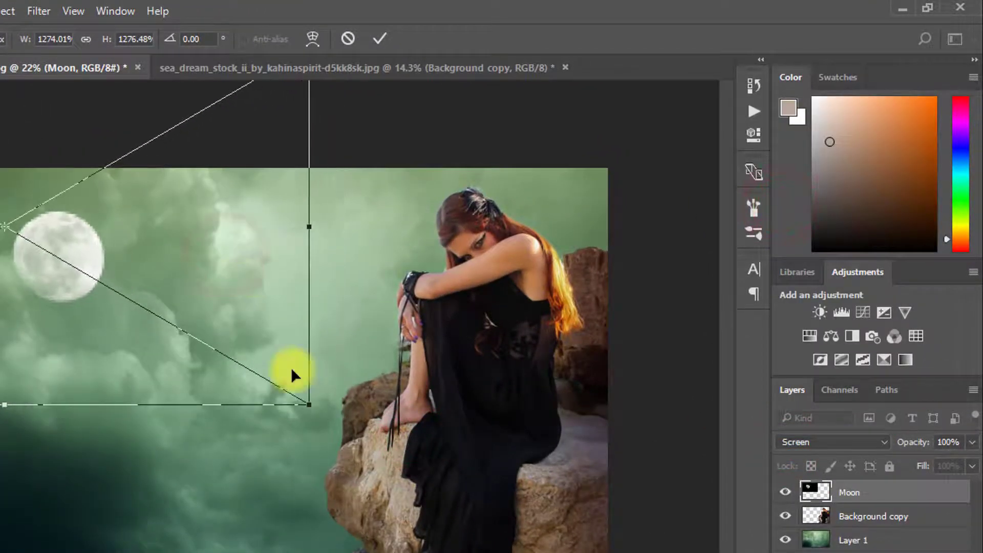
{"action": "scroll", "coordinate": [291, 373], "scroll_direction": "down", "scroll_amount": 1}
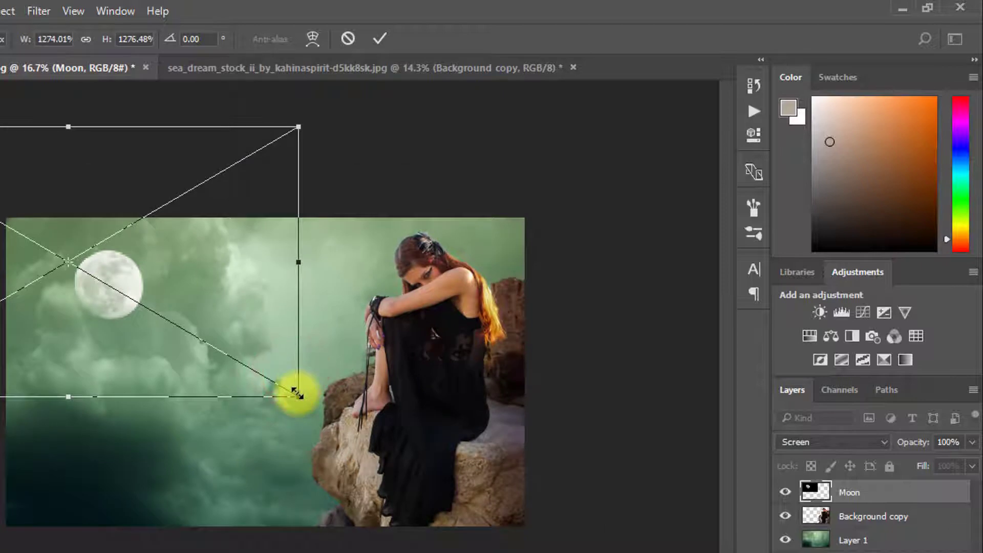
{"action": "left_click_drag", "start_coordinate": [298, 396], "coordinate": [332, 414]}
{"action": "left_click_drag", "start_coordinate": [310, 379], "coordinate": [299, 359]}
{"action": "key", "text": "Return"}
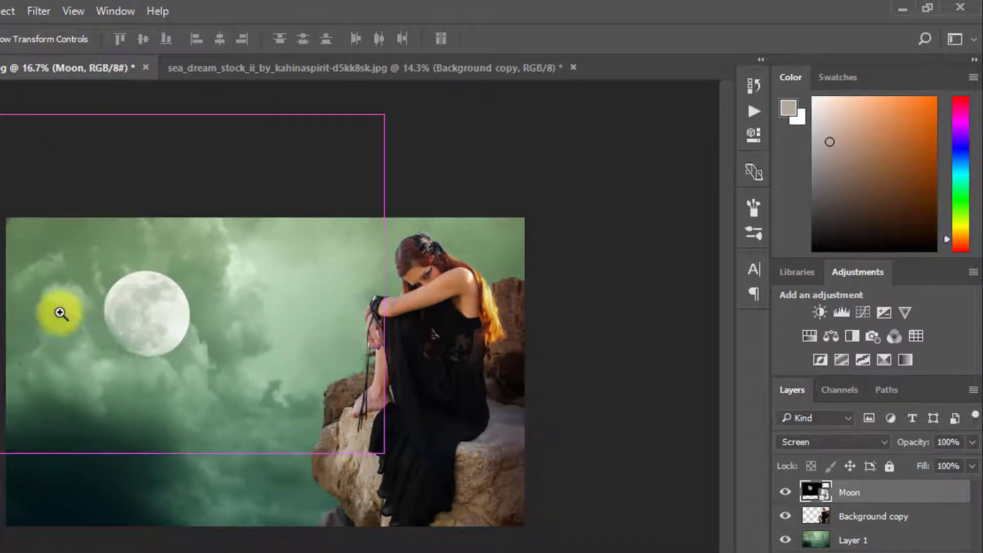
Step: Add a layer mask to the Moon layer and set the Brush tool to 10% opacity and 35% flow
{"action": "left_click", "coordinate": [61, 312]}
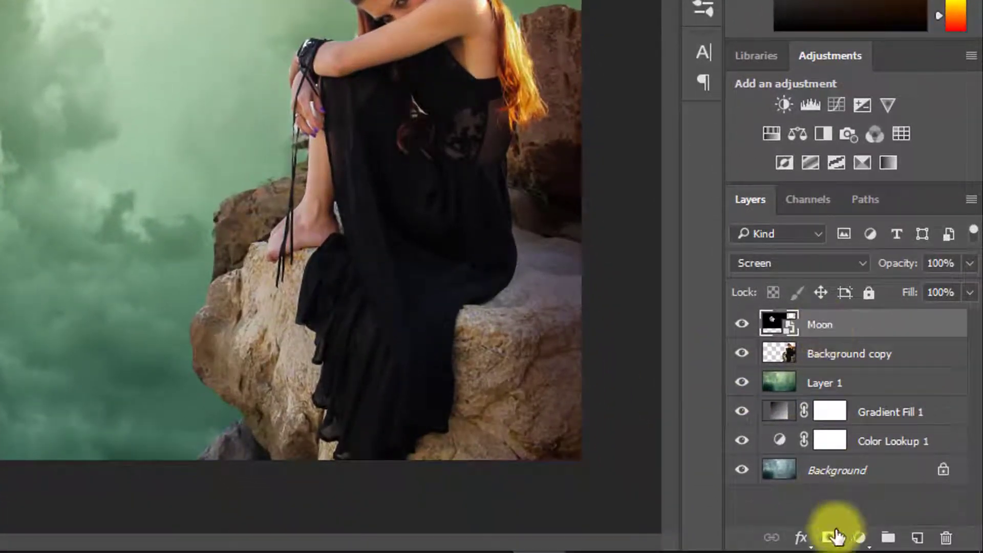
{"action": "left_click", "coordinate": [830, 535]}
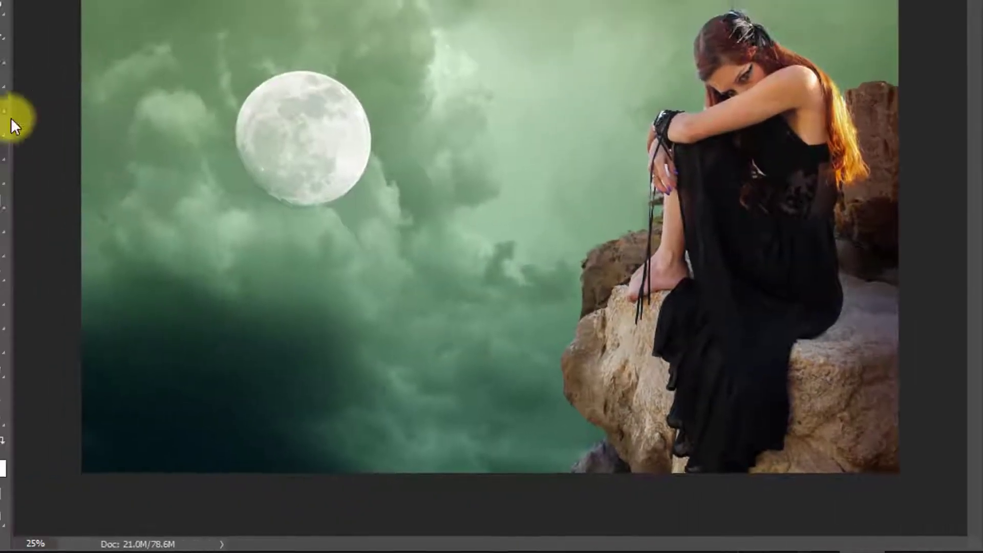
{"action": "right_click", "coordinate": [18, 103]}
{"action": "left_click", "coordinate": [78, 107]}
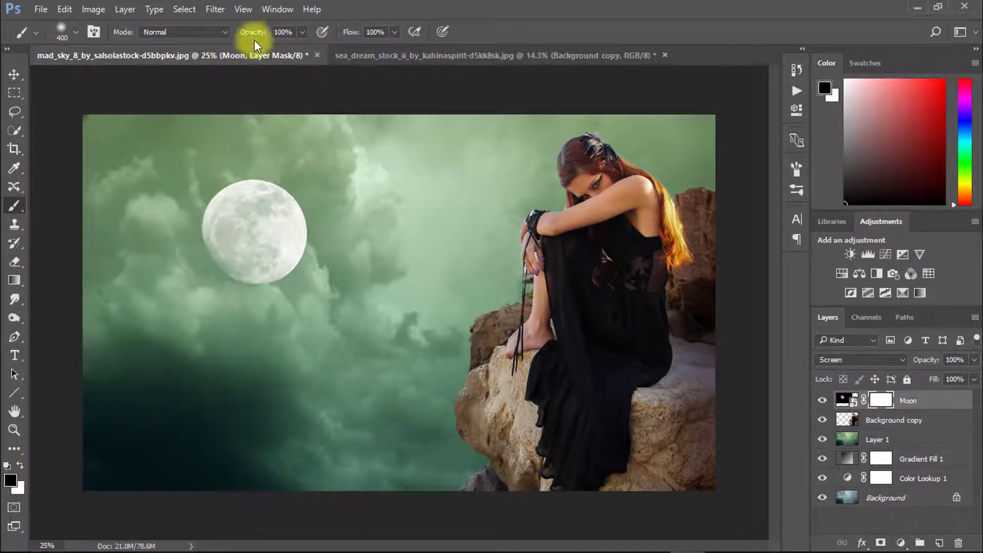
{"action": "left_click_drag", "start_coordinate": [256, 31], "coordinate": [202, 31]}
{"action": "mouse_move", "coordinate": [344, 32]}
{"action": "left_mouse_down"}
{"action": "mouse_move", "coordinate": [323, 37]}
{"action": "mouse_move", "coordinate": [344, 30]}
{"action": "left_mouse_up"}
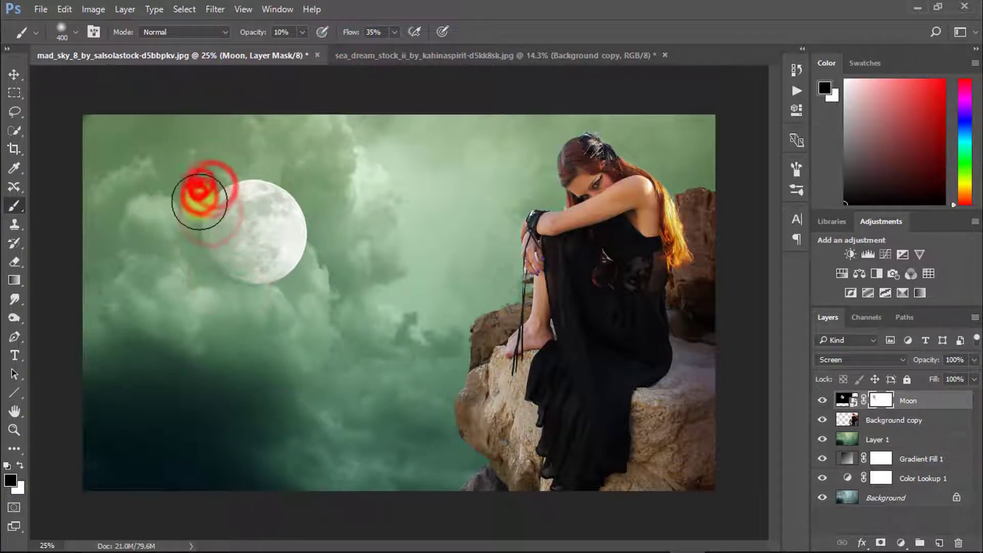
Step: Paint softly in black on the Moon layer's mask to fade the moon's left and lower-left edge into the clouds
{"action": "mouse_move", "coordinate": [235, 280]}
{"action": "left_mouse_down"}
{"action": "mouse_move", "coordinate": [253, 311]}
{"action": "mouse_move", "coordinate": [227, 307]}
{"action": "mouse_move", "coordinate": [204, 229]}
{"action": "left_mouse_up"}
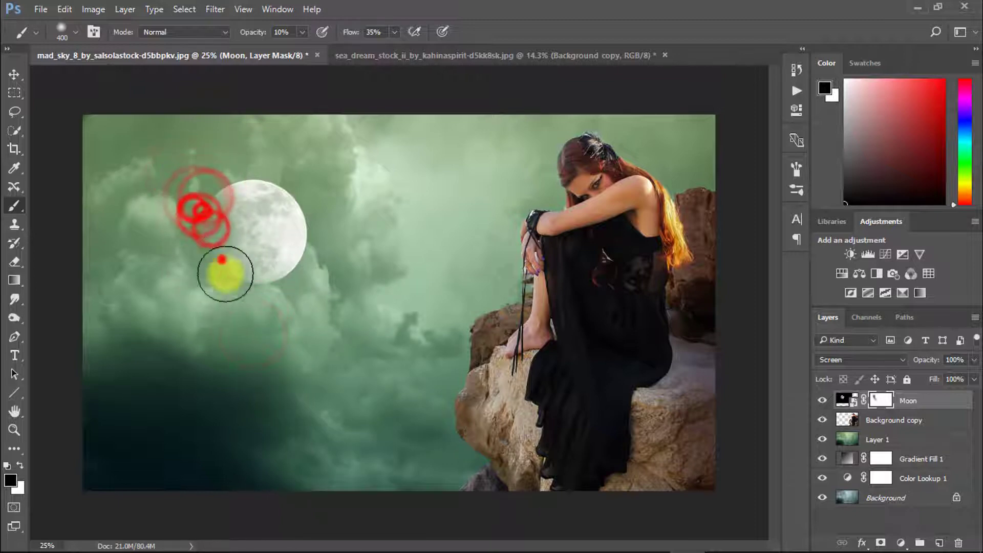
{"action": "mouse_move", "coordinate": [270, 311]}
{"action": "left_mouse_down"}
{"action": "mouse_move", "coordinate": [243, 283]}
{"action": "mouse_move", "coordinate": [271, 291]}
{"action": "mouse_move", "coordinate": [283, 313]}
{"action": "mouse_move", "coordinate": [224, 287]}
{"action": "mouse_move", "coordinate": [259, 296]}
{"action": "mouse_move", "coordinate": [227, 271]}
{"action": "mouse_move", "coordinate": [282, 305]}
{"action": "mouse_move", "coordinate": [249, 285]}
{"action": "mouse_move", "coordinate": [209, 205]}
{"action": "left_mouse_up"}
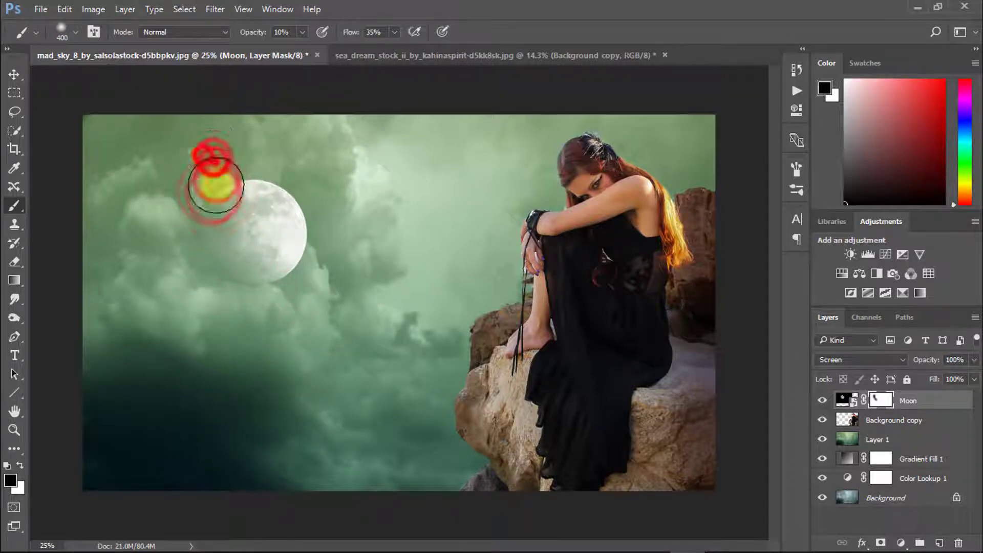
{"action": "scroll", "coordinate": [345, 356], "scroll_direction": "down", "scroll_amount": 2}
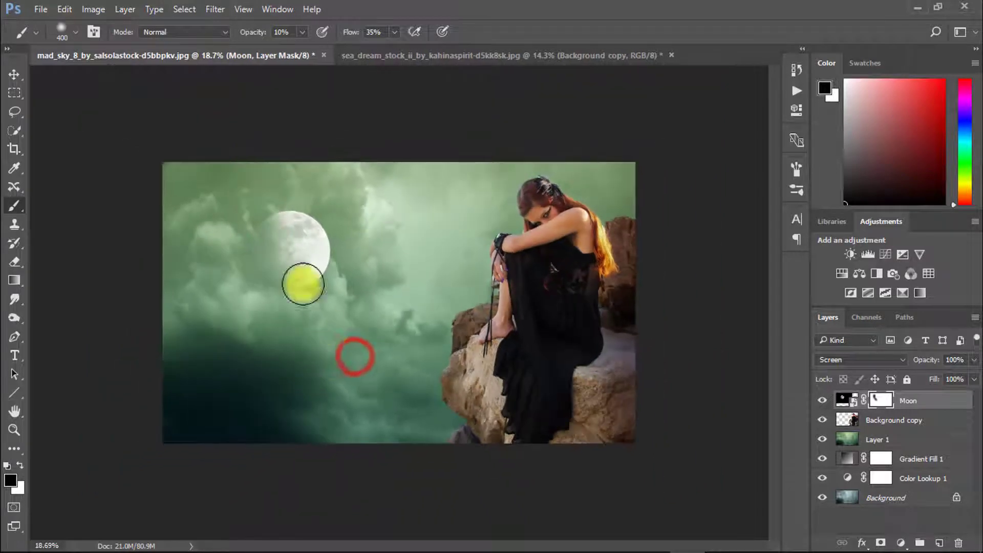
Step: Place birds-png-3487 at about 93% scale in the upper sky between the moon and the woman, and lower its opacity to 33%
{"action": "left_click", "coordinate": [918, 7]}
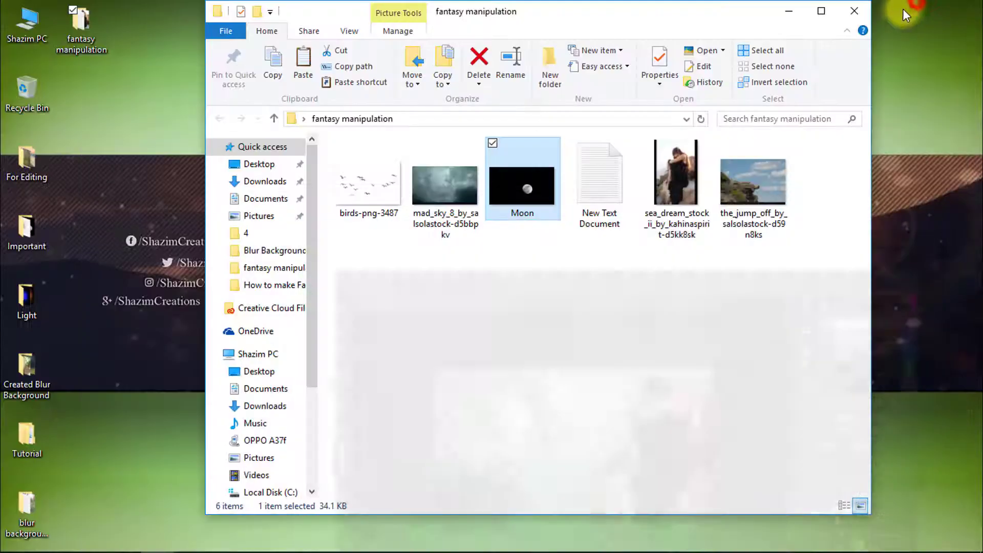
{"action": "left_click_drag", "start_coordinate": [374, 176], "coordinate": [432, 215]}
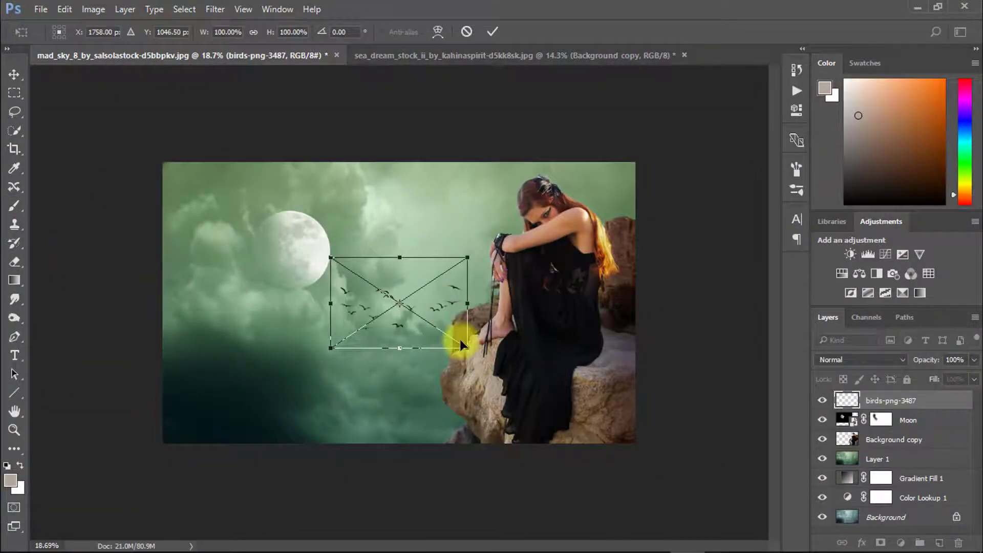
{"action": "left_click_drag", "start_coordinate": [467, 348], "coordinate": [478, 362]}
{"action": "left_click_drag", "start_coordinate": [449, 324], "coordinate": [430, 242]}
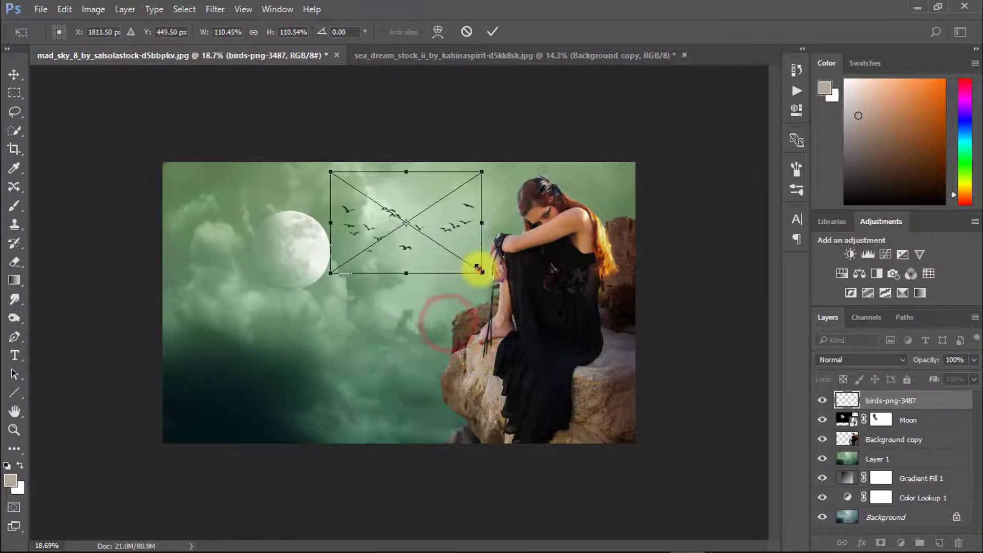
{"action": "left_click_drag", "start_coordinate": [480, 269], "coordinate": [433, 216]}
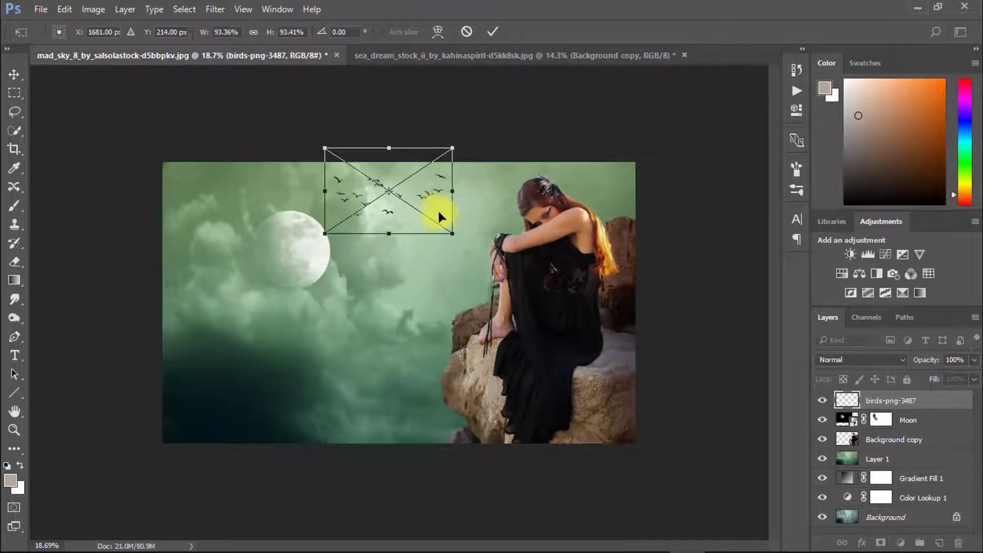
{"action": "key", "text": "Return"}
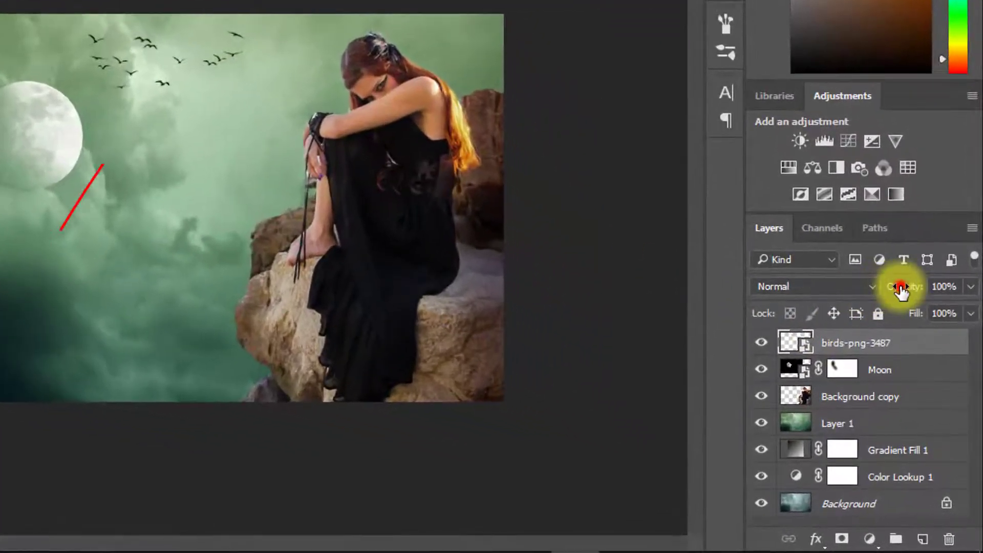
{"action": "mouse_move", "coordinate": [900, 289]}
{"action": "left_mouse_down"}
{"action": "mouse_move", "coordinate": [841, 292]}
{"action": "mouse_move", "coordinate": [829, 281]}
{"action": "mouse_move", "coordinate": [839, 284]}
{"action": "left_mouse_up"}
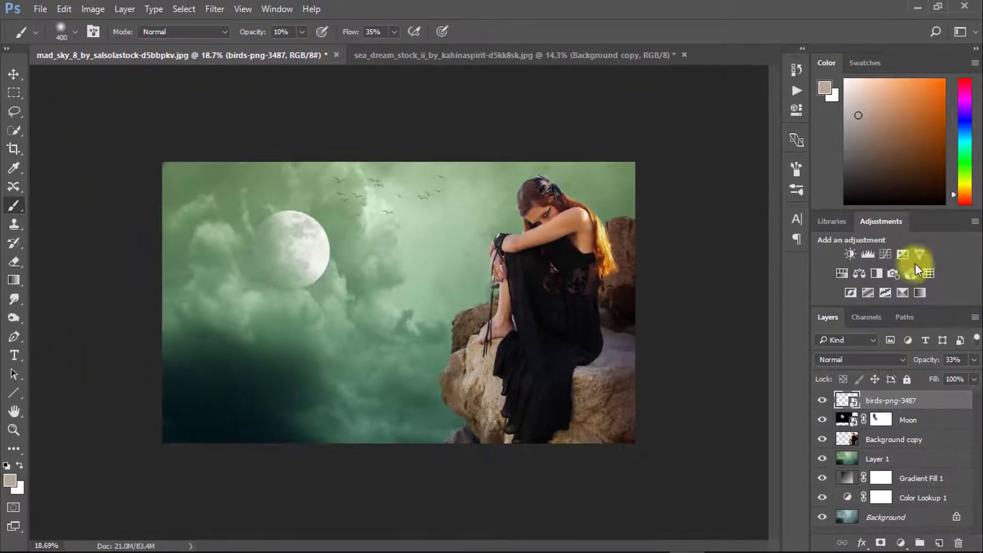
Step: Place flying_birds_07_png_stock_by_jumpfer_stock-d6wmljr from the desktop's Important folder into the mad_sky composite
{"action": "left_click", "coordinate": [918, 7]}
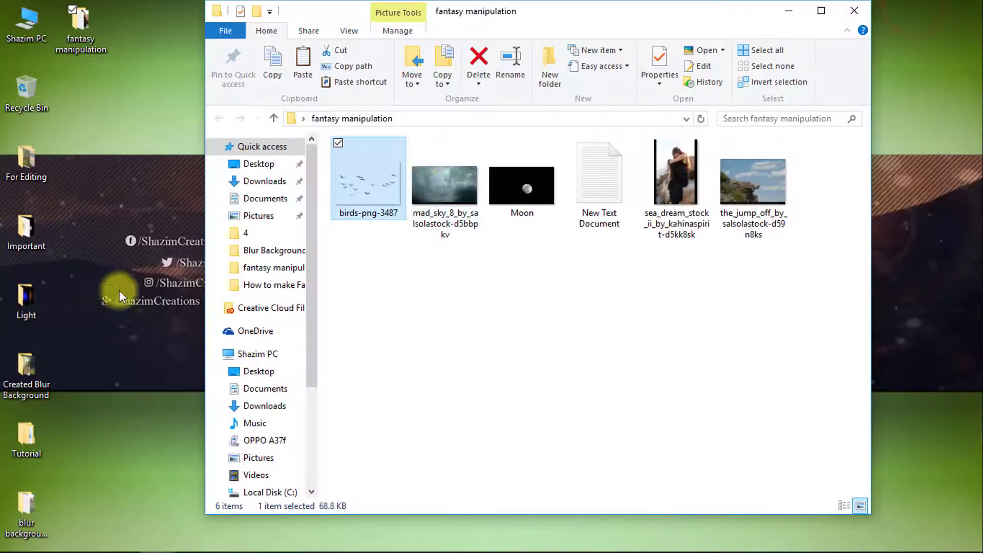
{"action": "left_click", "coordinate": [39, 174]}
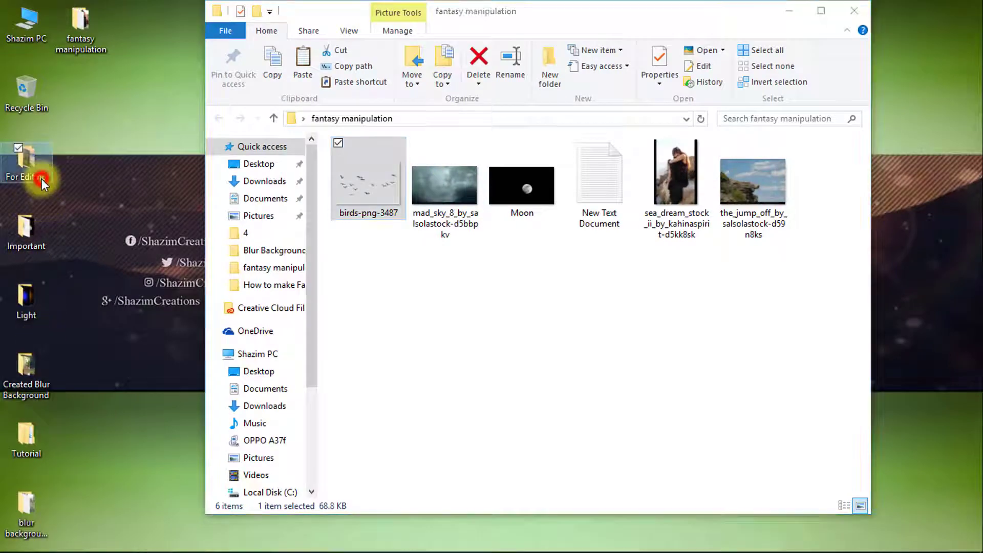
{"action": "double_click", "coordinate": [26, 223]}
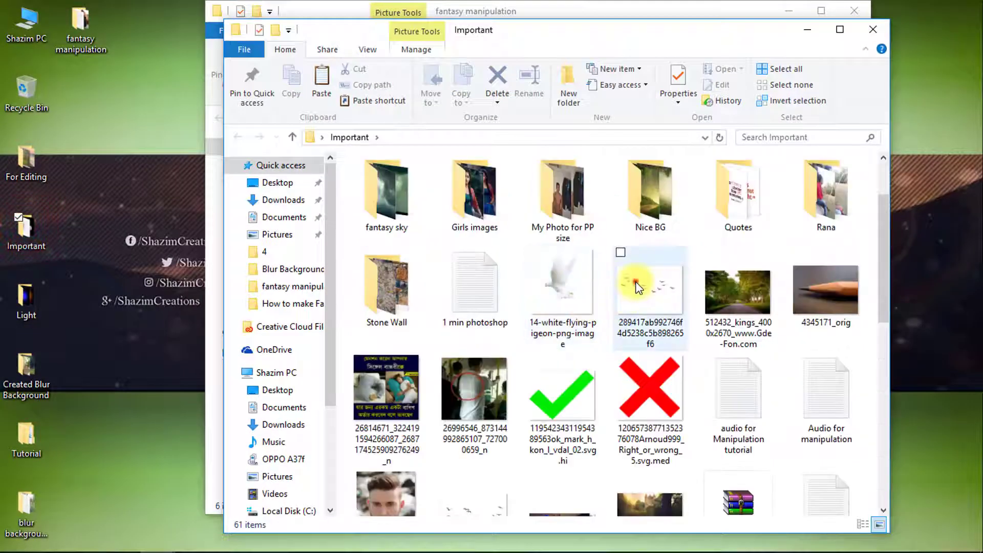
{"action": "scroll", "coordinate": [636, 307], "scroll_direction": "down", "scroll_amount": 3}
{"action": "left_click", "coordinate": [559, 436]}
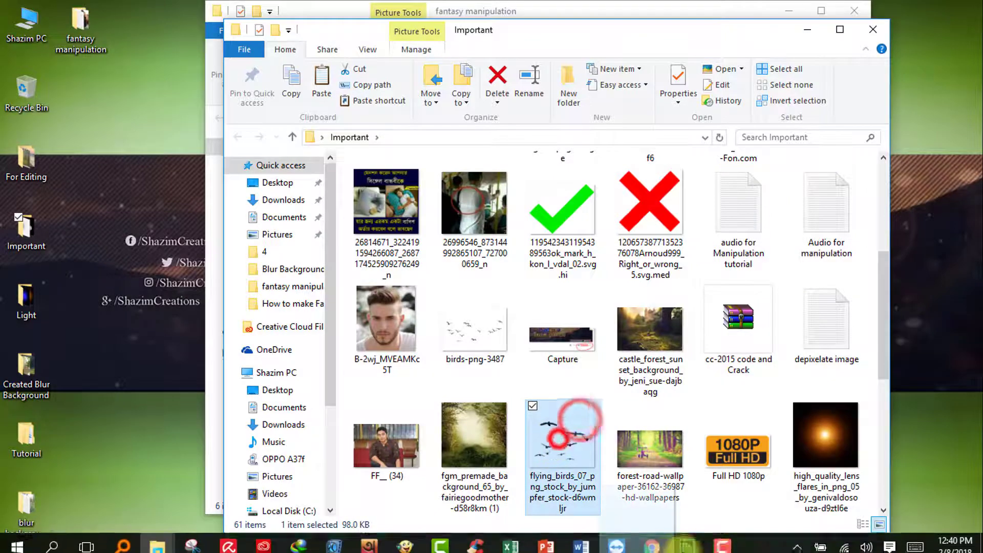
{"action": "left_click_drag", "start_coordinate": [559, 436], "coordinate": [415, 284]}
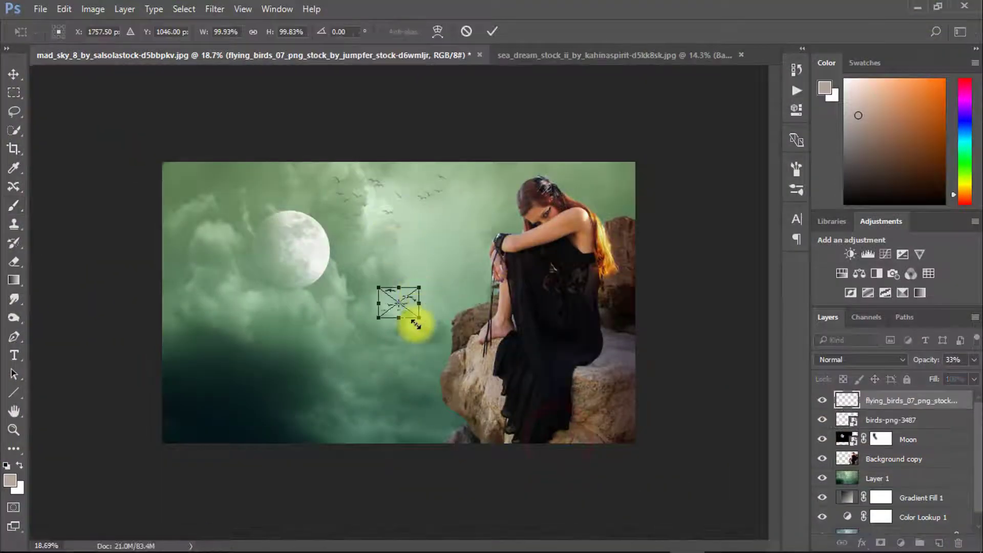
Step: Position the new flying birds low in the sky beside the rocks and set their layer opacity to 46%
{"action": "mouse_move", "coordinate": [415, 323]}
{"action": "left_mouse_down"}
{"action": "mouse_move", "coordinate": [509, 384]}
{"action": "mouse_move", "coordinate": [433, 324]}
{"action": "mouse_move", "coordinate": [225, 302]}
{"action": "mouse_move", "coordinate": [205, 181]}
{"action": "mouse_move", "coordinate": [459, 192]}
{"action": "mouse_move", "coordinate": [388, 333]}
{"action": "mouse_move", "coordinate": [288, 387]}
{"action": "mouse_move", "coordinate": [216, 304]}
{"action": "mouse_move", "coordinate": [216, 333]}
{"action": "mouse_move", "coordinate": [425, 428]}
{"action": "mouse_move", "coordinate": [402, 431]}
{"action": "left_mouse_up"}
{"action": "key", "text": "Return"}
{"action": "key", "text": "b"}
{"action": "key", "text": "ctrl+t"}
{"action": "key", "text": "Return"}
{"action": "key", "text": "v"}
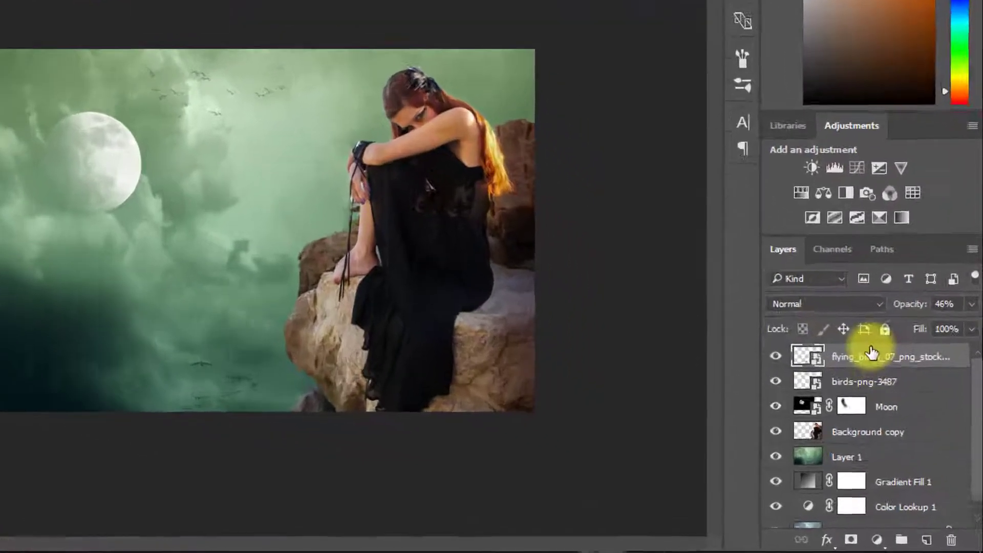
Step: Stamp all visible layers into a new top layer and open it in the Nik Collection's Color Efex Pro 4
{"action": "key", "text": "ctrl+alt+shift+e"}
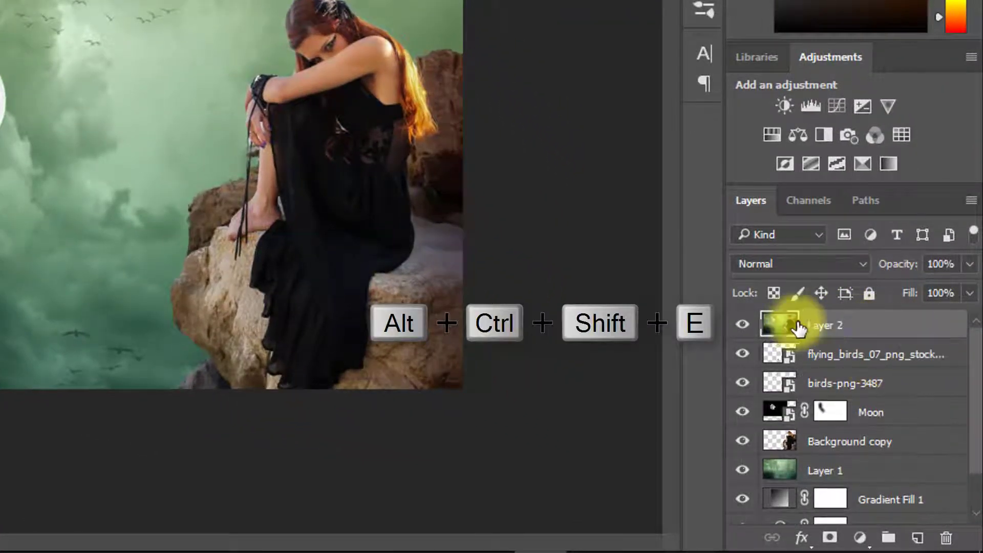
{"action": "left_click", "coordinate": [835, 325]}
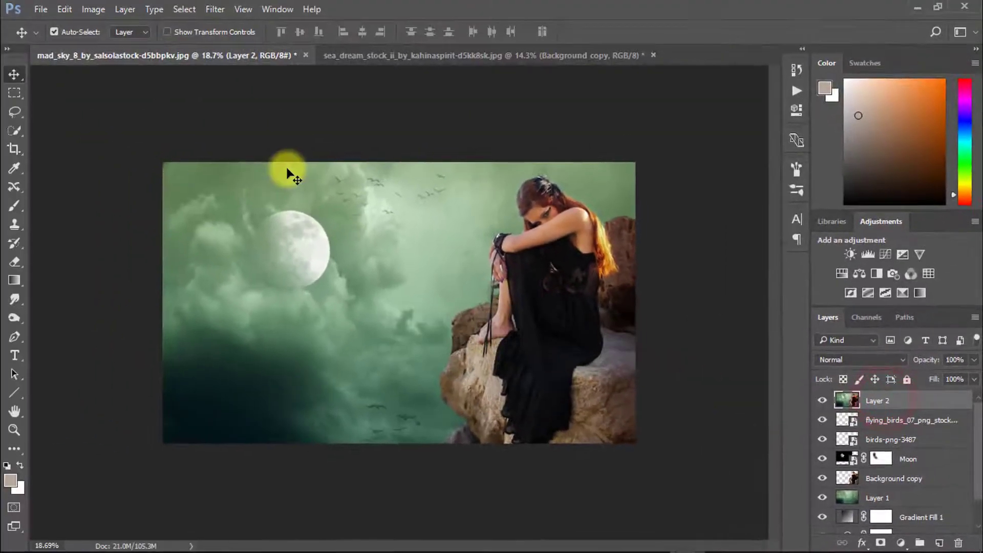
{"action": "left_click", "coordinate": [832, 326]}
{"action": "left_click", "coordinate": [215, 9]}
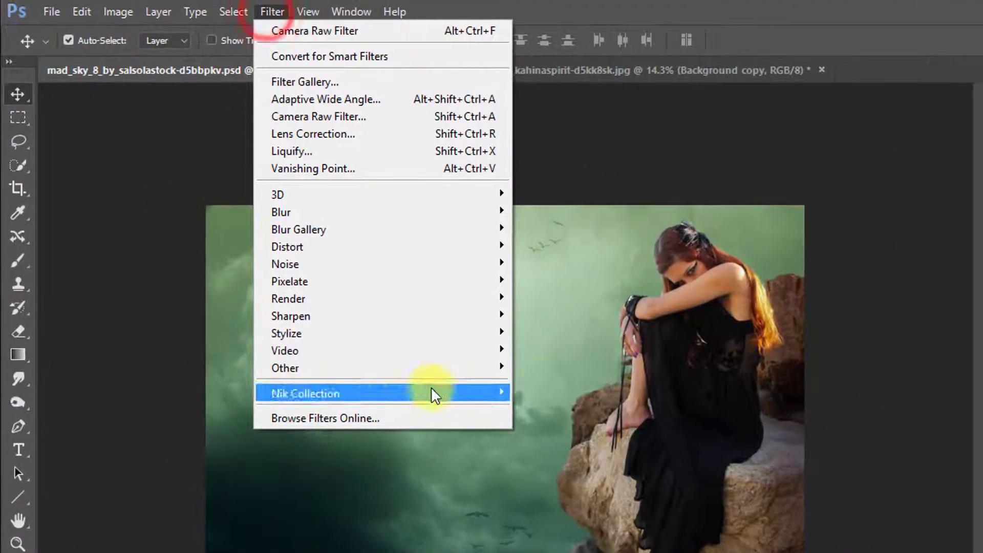
{"action": "mouse_move", "coordinate": [342, 311]}
{"action": "left_click", "coordinate": [485, 317]}
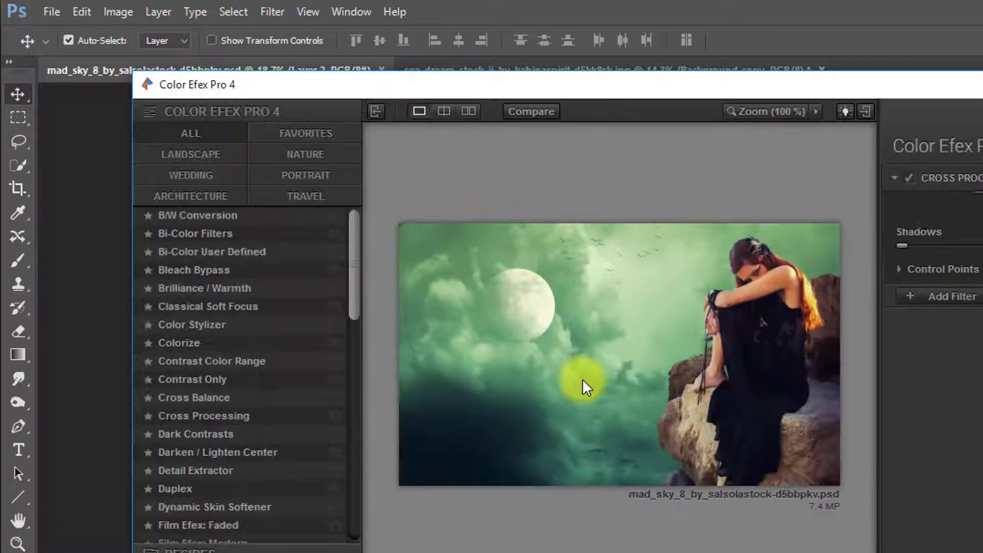
Step: Set the Cross Processing method to T04 and add the Classical Soft Focus and Darken / Lighten Center filters
{"action": "left_click", "coordinate": [950, 189]}
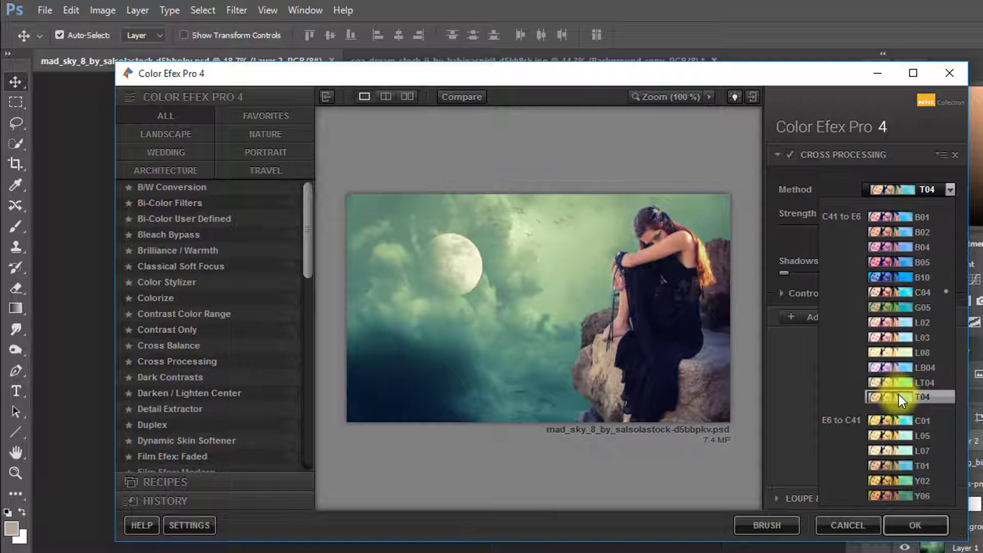
{"action": "left_click", "coordinate": [898, 394]}
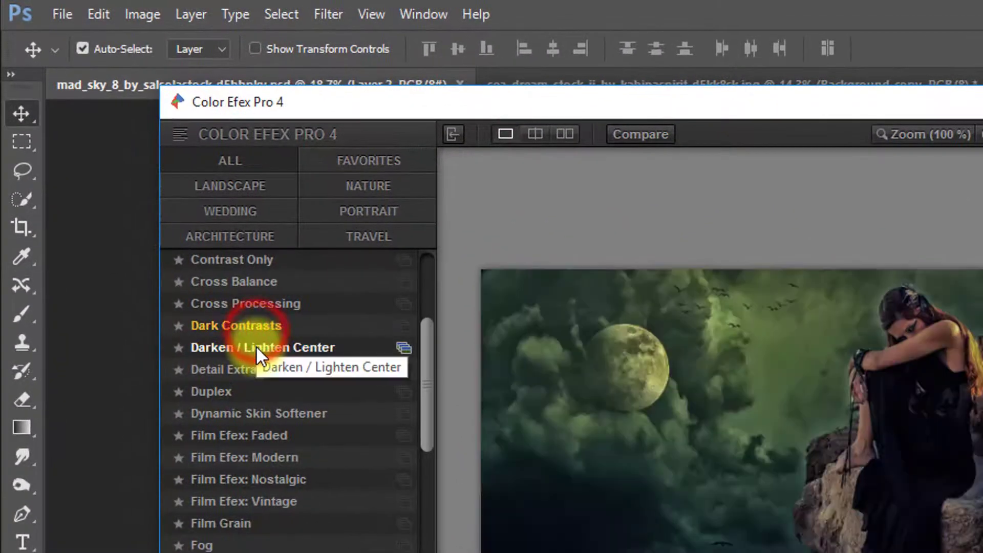
{"action": "left_click", "coordinate": [256, 346]}
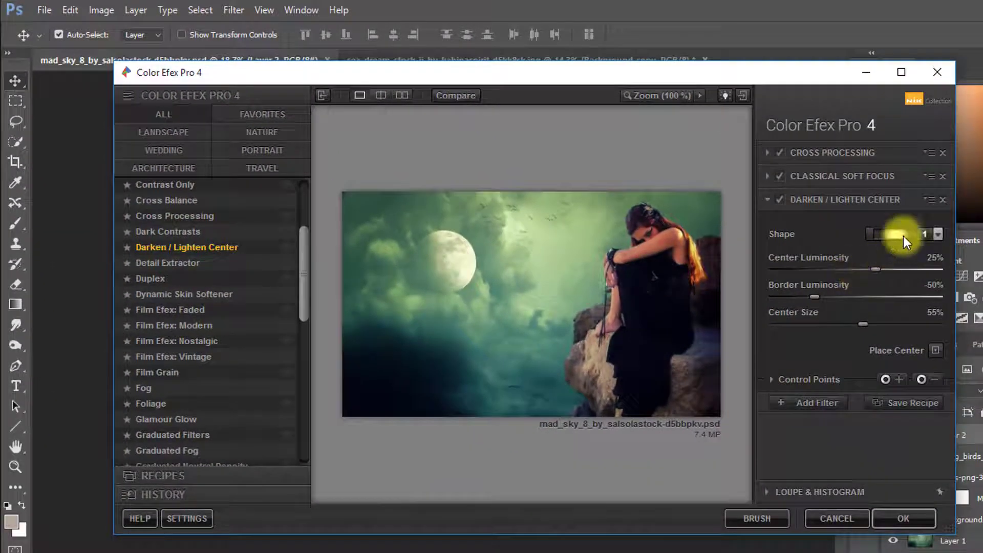
Step: Set Darken / Lighten Center to shape 1, center luminosity -23% and border luminosity -38%, and apply the Color Efex filters
{"action": "left_click", "coordinate": [903, 236]}
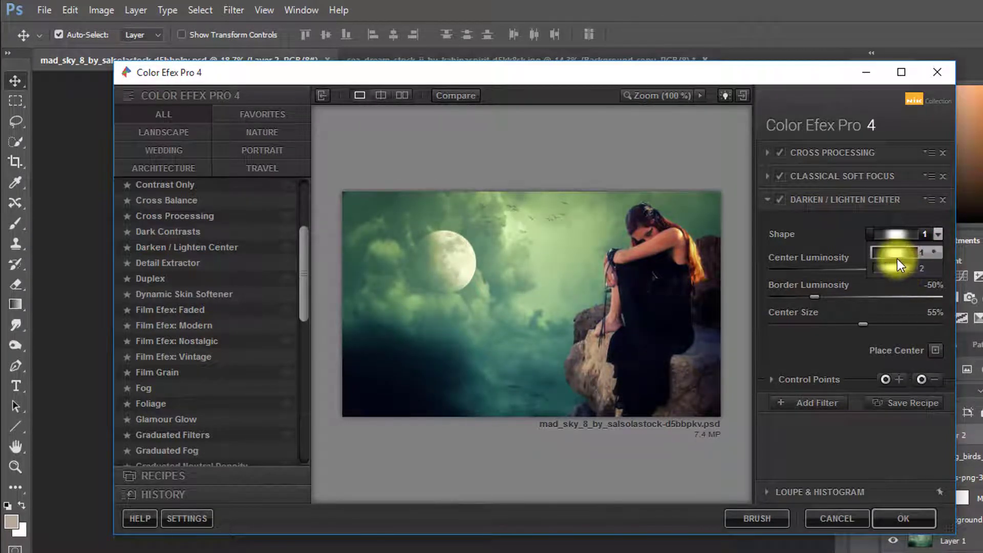
{"action": "left_click", "coordinate": [897, 257]}
{"action": "left_click_drag", "start_coordinate": [873, 270], "coordinate": [824, 299]}
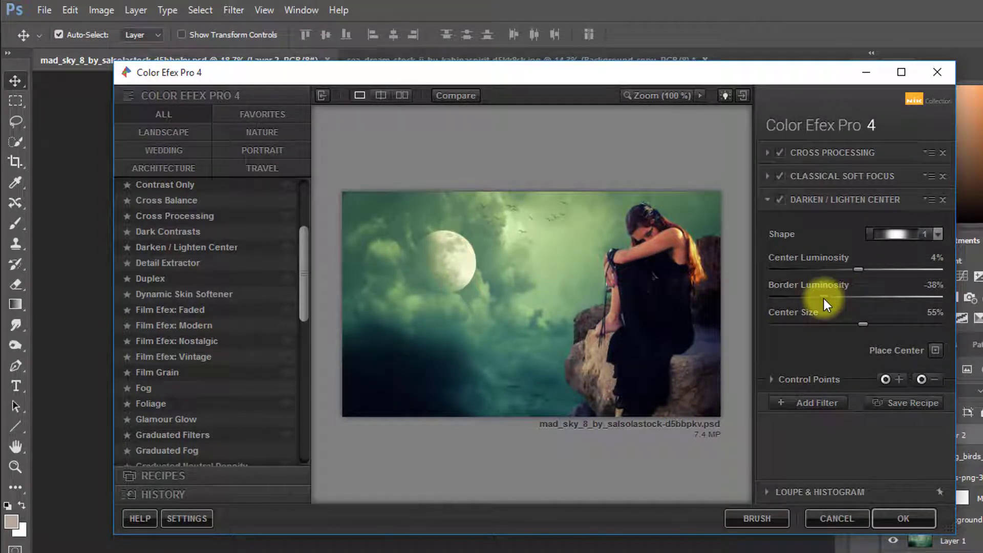
{"action": "left_click_drag", "start_coordinate": [855, 269], "coordinate": [834, 266]}
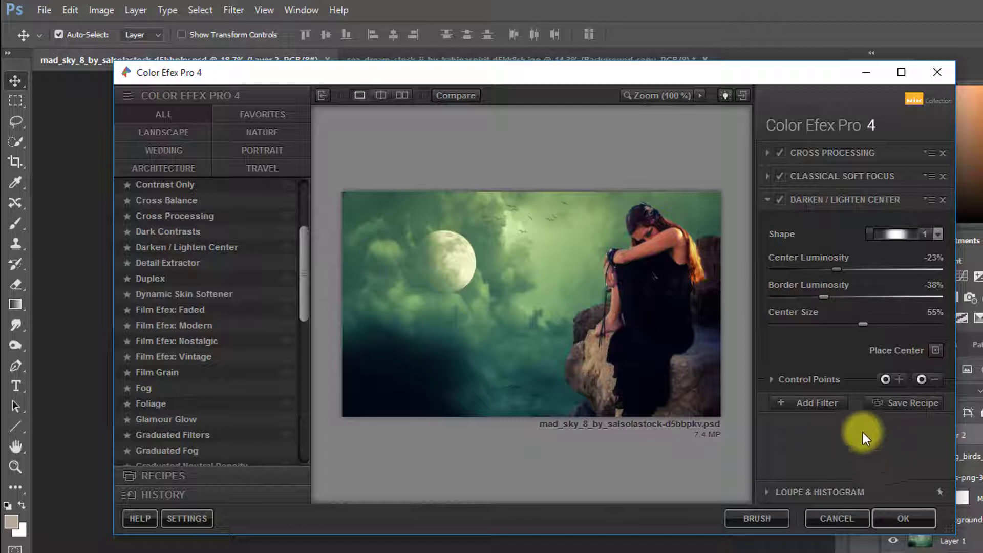
{"action": "left_click", "coordinate": [899, 518]}
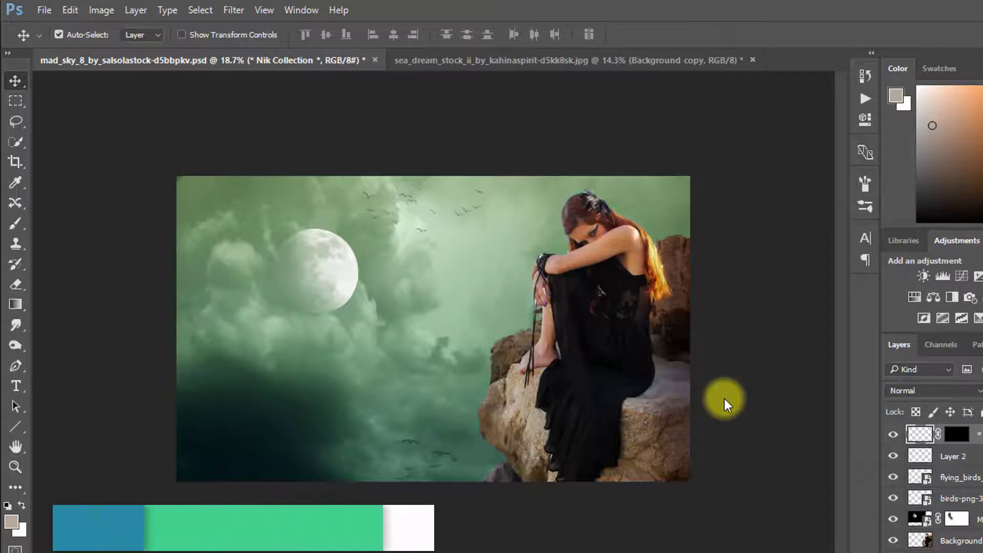
Step: Smooth the bright highlight on the woman's shoulder with the Mixer Brush, reducing the brush size to 150
{"action": "left_click", "coordinate": [656, 253], "text": "ctrl"}
{"action": "left_click", "coordinate": [655, 253], "text": "ctrl"}
{"action": "left_click", "coordinate": [656, 252], "text": "ctrl"}
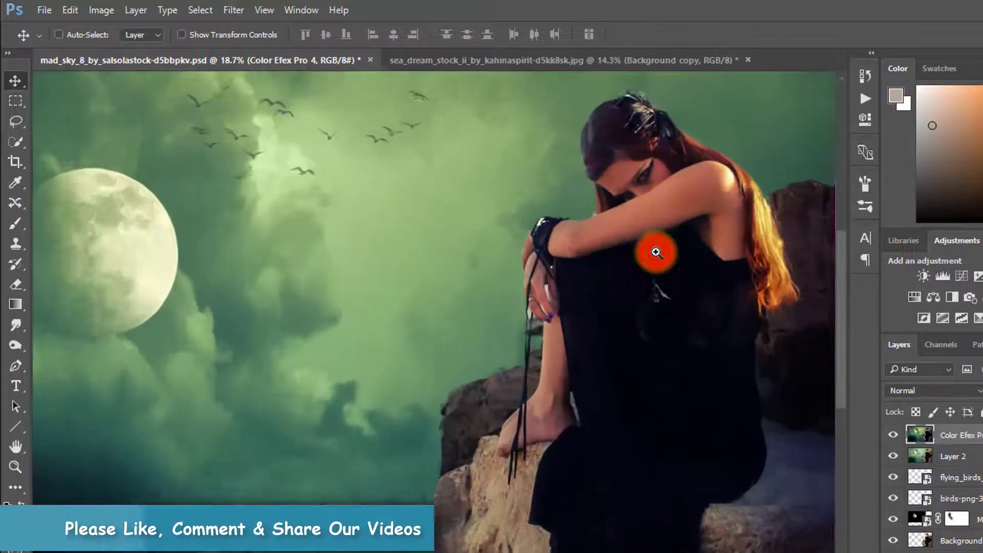
{"action": "left_click_drag", "start_coordinate": [686, 244], "coordinate": [505, 341]}
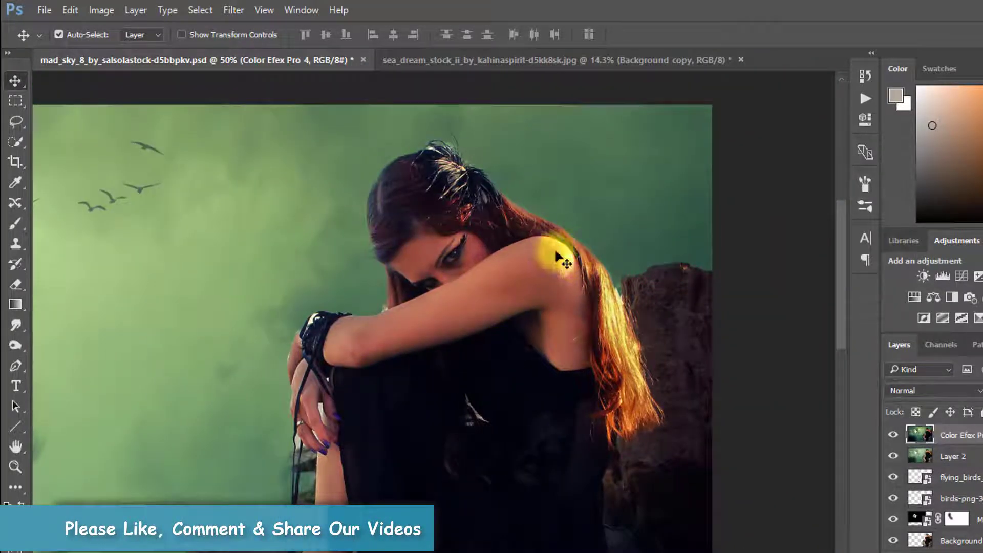
{"action": "left_click", "coordinate": [11, 306]}
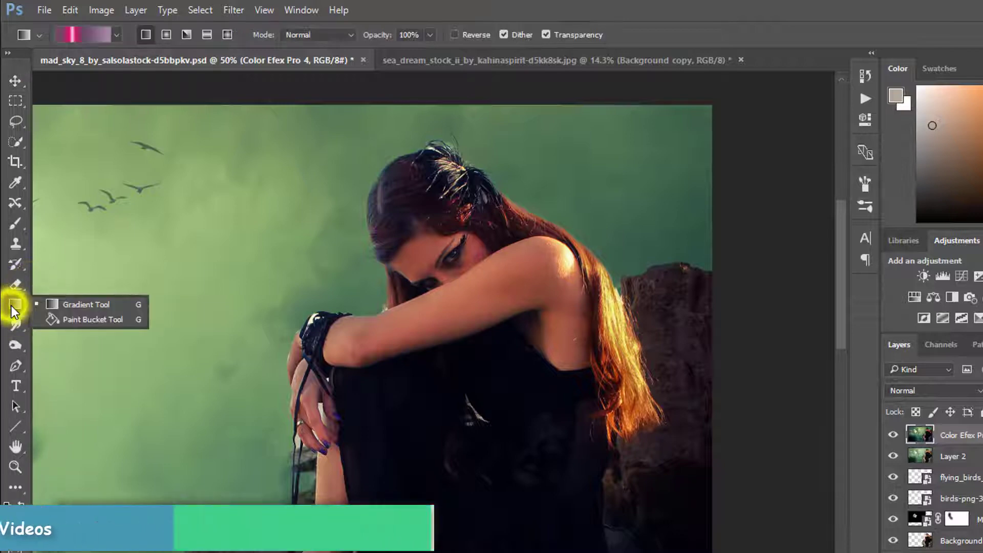
{"action": "left_click", "coordinate": [16, 222]}
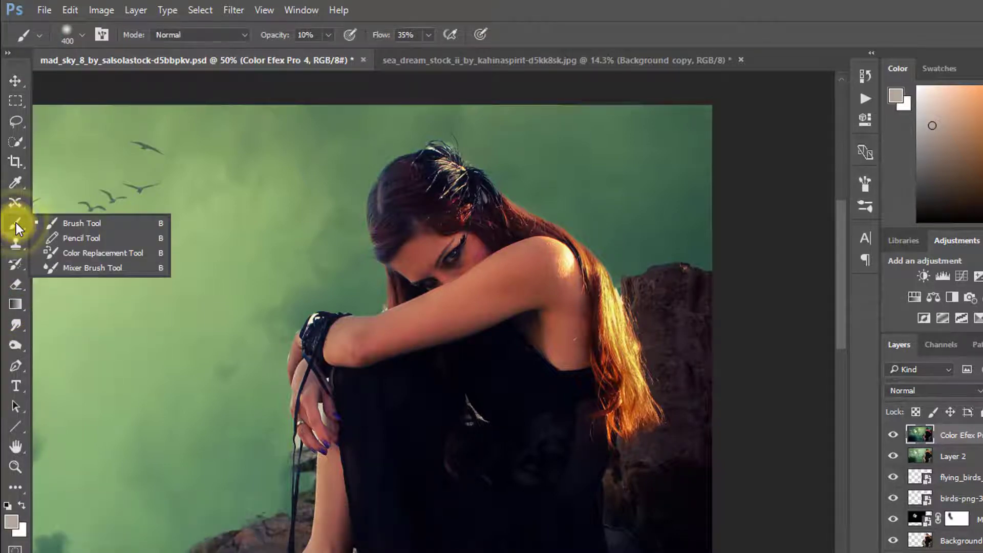
{"action": "left_click", "coordinate": [78, 268]}
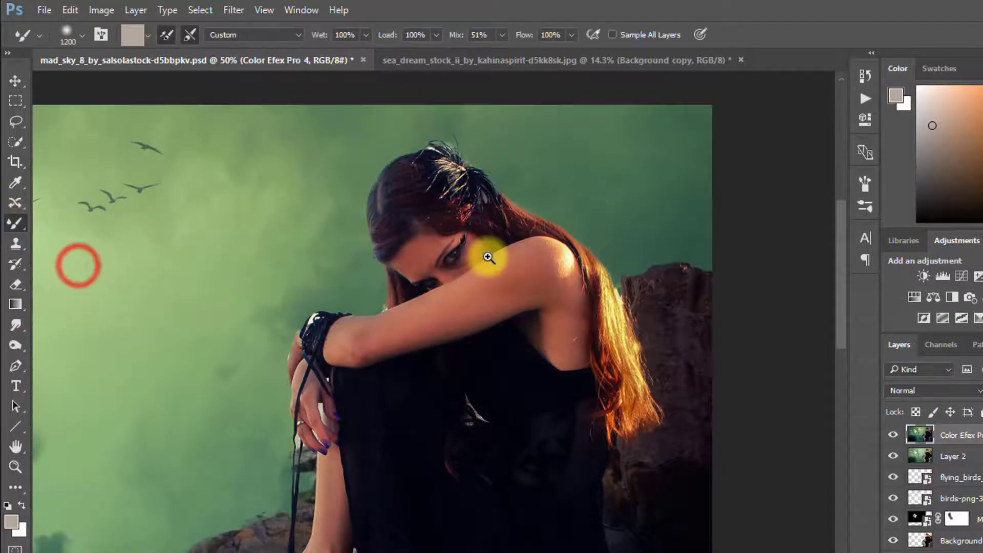
{"action": "left_click", "coordinate": [487, 256], "text": "ctrl"}
{"action": "key", "text": "bracketleft"}
{"action": "key", "text": "bracketleft"}
{"action": "key", "text": "bracketleft"}
{"action": "key", "text": "bracketleft"}
{"action": "key", "text": "bracketleft"}
{"action": "key", "text": "bracketleft"}
{"action": "key", "text": "bracketleft"}
{"action": "key", "text": "bracketleft"}
{"action": "key", "text": "bracketleft"}
{"action": "key", "text": "bracketleft"}
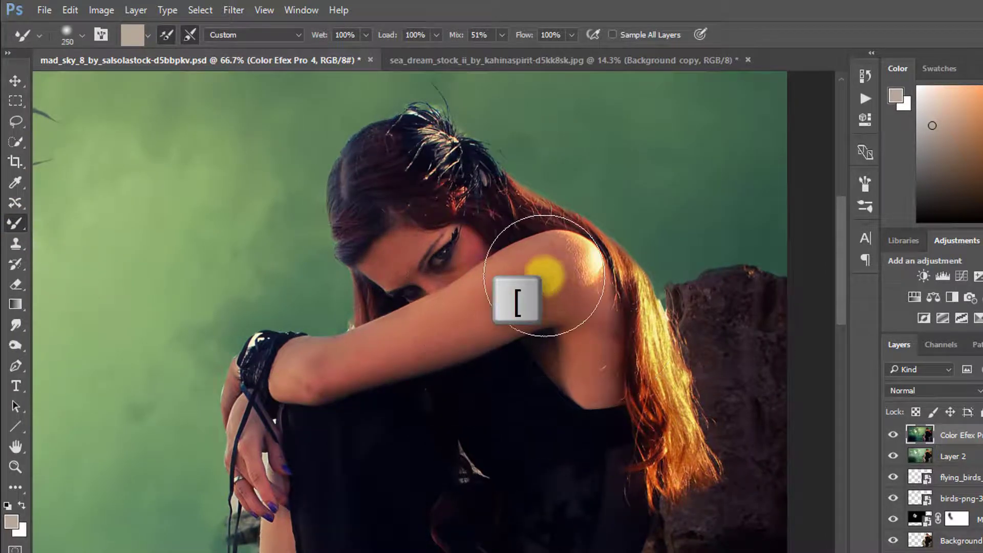
{"action": "left_click_drag", "start_coordinate": [544, 270], "coordinate": [555, 255]}
{"action": "left_click_drag", "start_coordinate": [578, 254], "coordinate": [583, 273]}
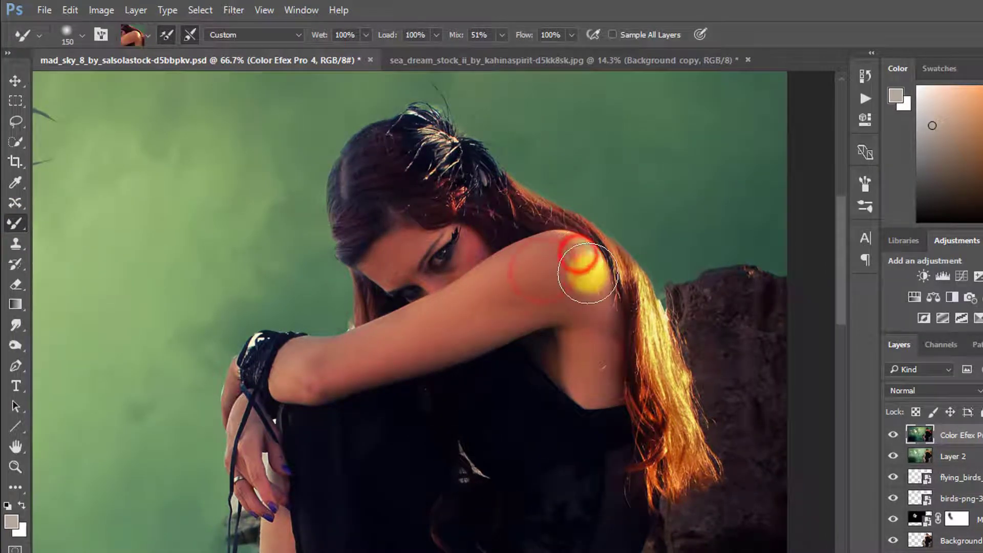
Step: Sample the surrounding skin and blend the rest of the shoulder highlight using the Mixer Brush at size 70
{"action": "key", "text": "alt"}
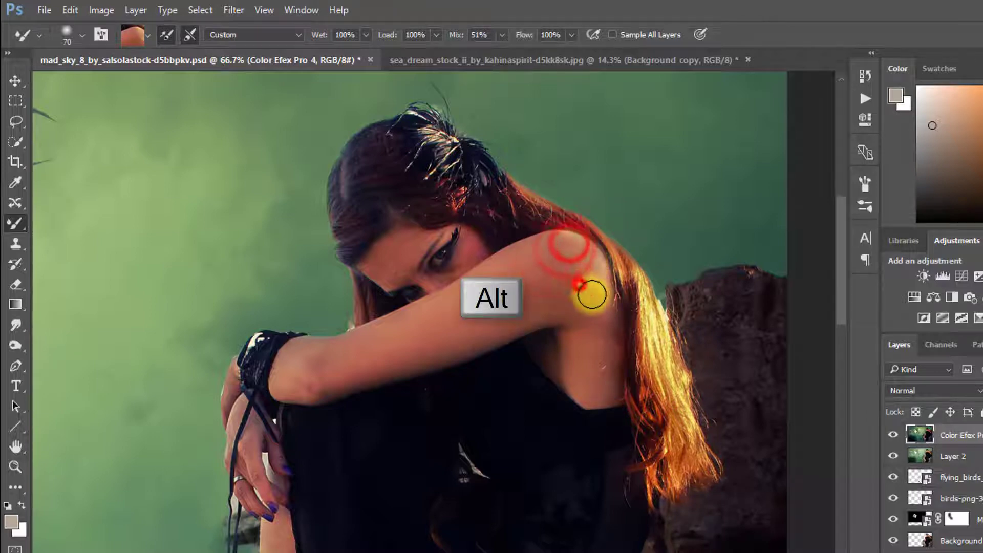
{"action": "mouse_move", "coordinate": [563, 240]}
{"action": "left_mouse_down"}
{"action": "mouse_move", "coordinate": [556, 266]}
{"action": "mouse_move", "coordinate": [582, 250]}
{"action": "mouse_move", "coordinate": [599, 272]}
{"action": "left_mouse_up"}
{"action": "left_click", "coordinate": [556, 266], "text": "alt"}
{"action": "left_click", "coordinate": [595, 275]}
{"action": "left_click_drag", "start_coordinate": [609, 370], "coordinate": [539, 330]}
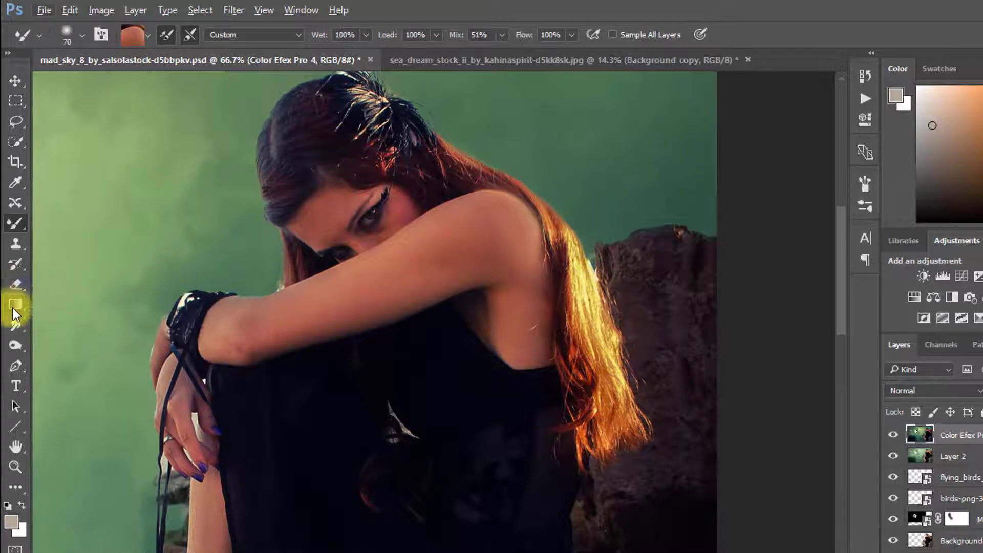
{"action": "right_click", "coordinate": [16, 344]}
{"action": "left_click", "coordinate": [82, 360]}
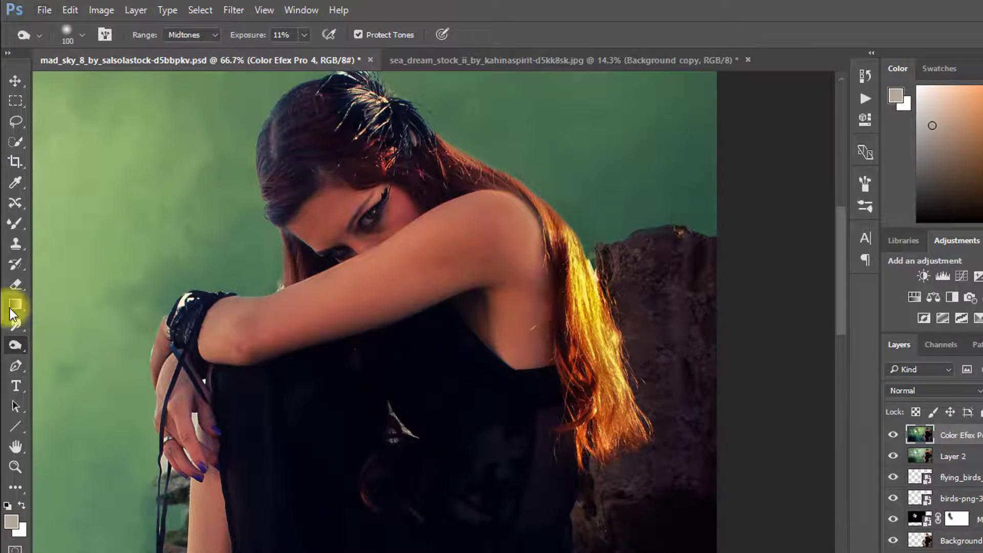
Step: Paint a sampled reddish-brown hair colour over the golden hair highlights using the Brush at size 90, 6% opacity and 12% flow
{"action": "key", "text": "b"}
{"action": "right_click", "coordinate": [17, 218]}
{"action": "left_click", "coordinate": [91, 223]}
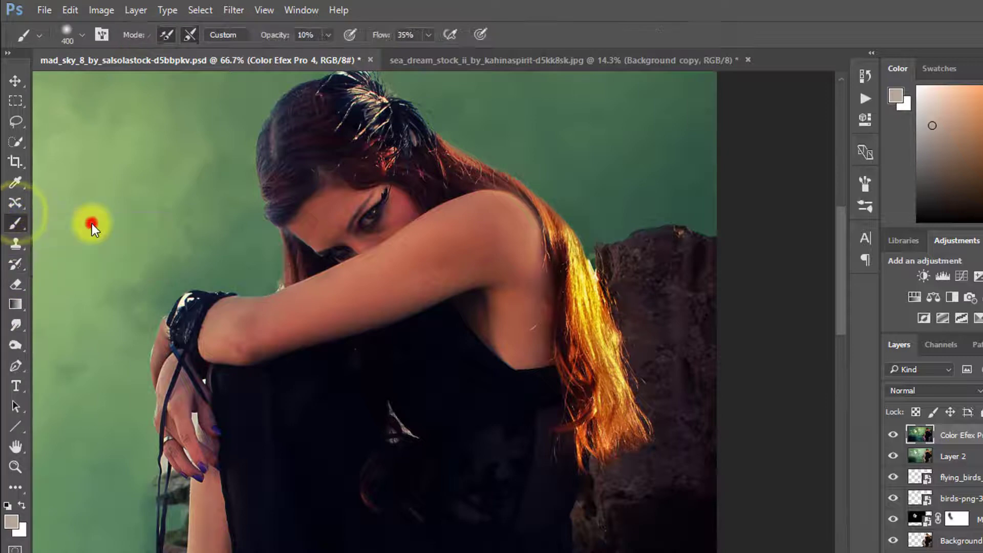
{"action": "left_click", "coordinate": [475, 167], "text": "alt"}
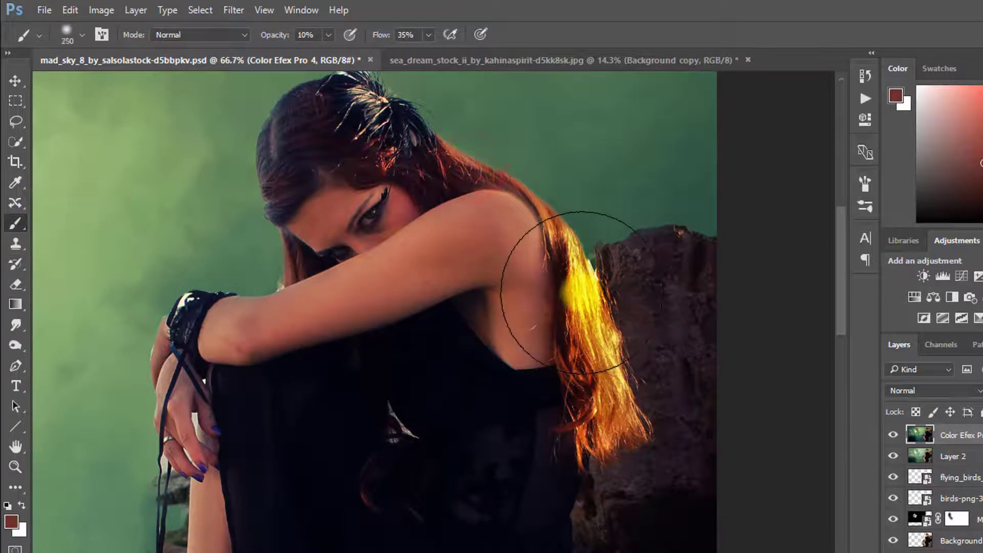
{"action": "key", "text": "bracketleft"}
{"action": "key", "text": "bracketleft"}
{"action": "key", "text": "bracketleft"}
{"action": "key", "text": "bracketleft"}
{"action": "key", "text": "bracketleft"}
{"action": "left_click_drag", "start_coordinate": [374, 35], "coordinate": [367, 36]}
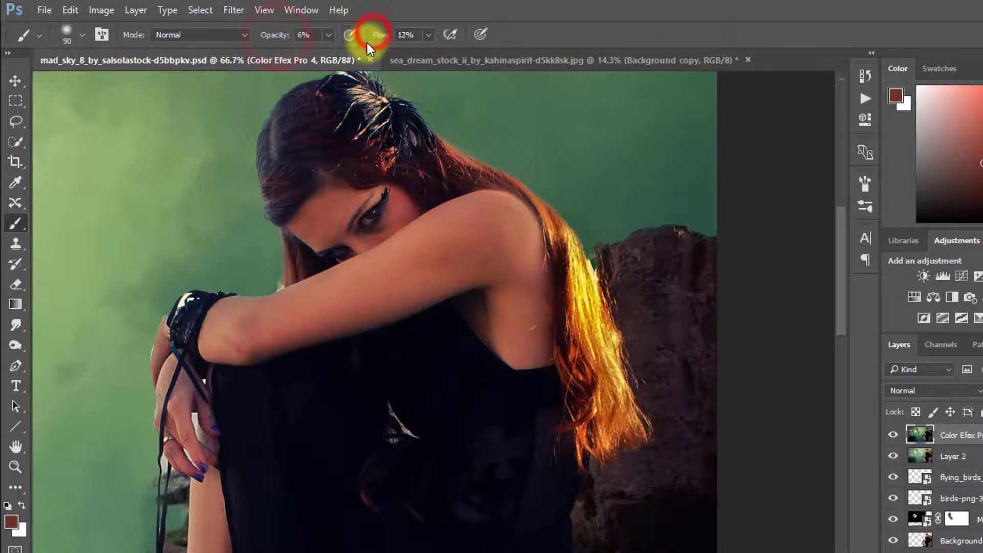
{"action": "left_click_drag", "start_coordinate": [570, 251], "coordinate": [589, 323]}
{"action": "mouse_move", "coordinate": [574, 277]}
{"action": "left_mouse_down"}
{"action": "mouse_move", "coordinate": [611, 370]}
{"action": "mouse_move", "coordinate": [593, 297]}
{"action": "mouse_move", "coordinate": [597, 323]}
{"action": "left_mouse_up"}
{"action": "mouse_move", "coordinate": [573, 277]}
{"action": "left_mouse_down"}
{"action": "mouse_move", "coordinate": [597, 344]}
{"action": "mouse_move", "coordinate": [582, 294]}
{"action": "mouse_move", "coordinate": [589, 321]}
{"action": "left_mouse_up"}
Step: Raise the brush opacity to 26% and paint further reddish-brown down the bright strands of hair behind the shoulder
{"action": "left_click_drag", "start_coordinate": [266, 35], "coordinate": [280, 38]}
{"action": "mouse_move", "coordinate": [555, 246]}
{"action": "left_mouse_down"}
{"action": "mouse_move", "coordinate": [585, 332]}
{"action": "mouse_move", "coordinate": [549, 247]}
{"action": "left_mouse_up"}
{"action": "left_click_drag", "start_coordinate": [584, 292], "coordinate": [550, 247]}
{"action": "mouse_move", "coordinate": [578, 252]}
{"action": "left_mouse_down"}
{"action": "mouse_move", "coordinate": [598, 342]}
{"action": "mouse_move", "coordinate": [570, 252]}
{"action": "mouse_move", "coordinate": [579, 277]}
{"action": "left_mouse_up"}
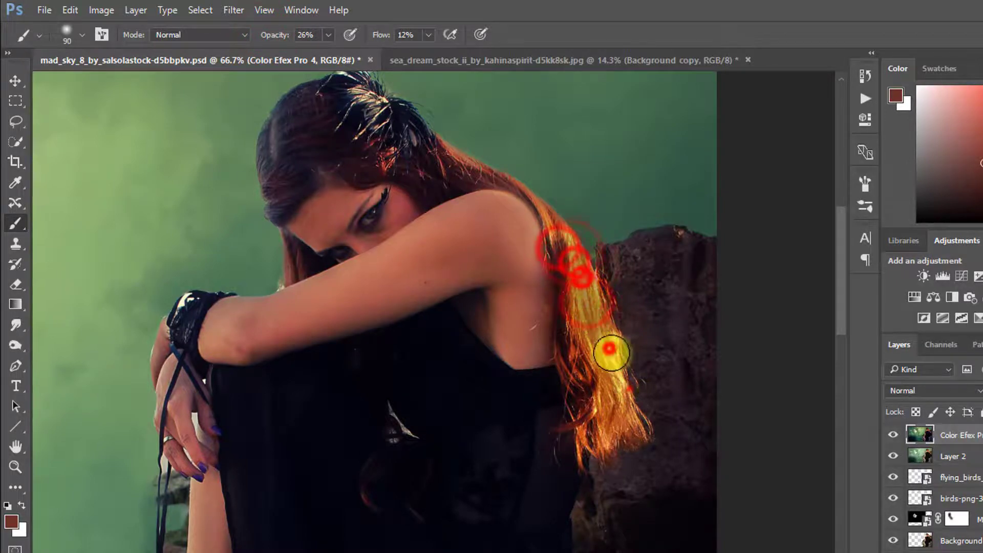
{"action": "mouse_move", "coordinate": [610, 350]}
{"action": "left_mouse_down"}
{"action": "mouse_move", "coordinate": [633, 386]}
{"action": "mouse_move", "coordinate": [615, 404]}
{"action": "left_mouse_up"}
Step: Paint an orange hair tone along the faded strands behind the shoulder using a size 60 brush
{"action": "key", "text": "bracketright"}
{"action": "key", "text": "bracketright"}
{"action": "key", "text": "bracketright"}
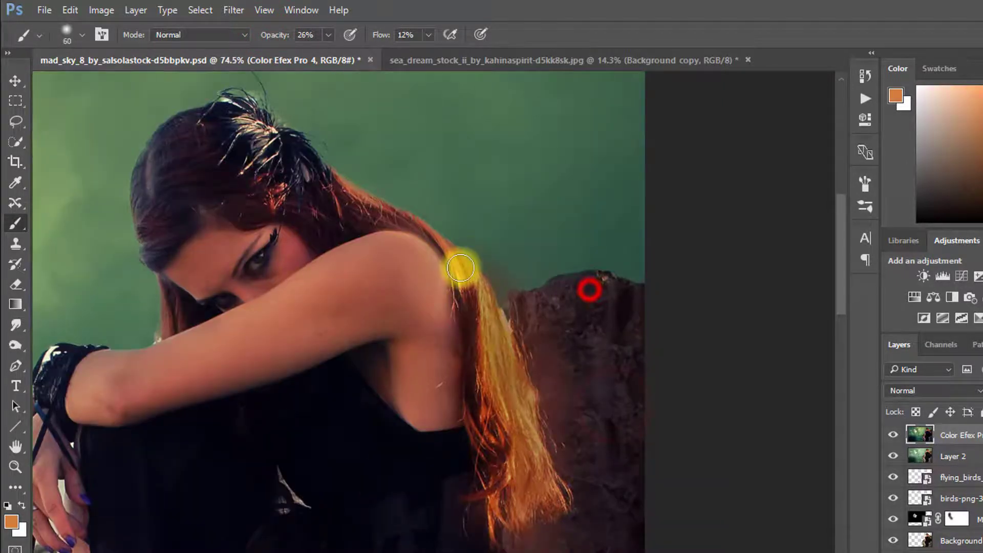
{"action": "left_click_drag", "start_coordinate": [463, 279], "coordinate": [484, 321]}
{"action": "mouse_move", "coordinate": [494, 359]}
{"action": "left_mouse_down"}
{"action": "mouse_move", "coordinate": [518, 413]}
{"action": "mouse_move", "coordinate": [524, 403]}
{"action": "left_mouse_up"}
{"action": "left_click_drag", "start_coordinate": [502, 316], "coordinate": [509, 329]}
{"action": "mouse_move", "coordinate": [526, 381]}
{"action": "left_mouse_down"}
{"action": "mouse_move", "coordinate": [511, 512]}
{"action": "mouse_move", "coordinate": [523, 378]}
{"action": "left_mouse_up"}
{"action": "left_click", "coordinate": [487, 301]}
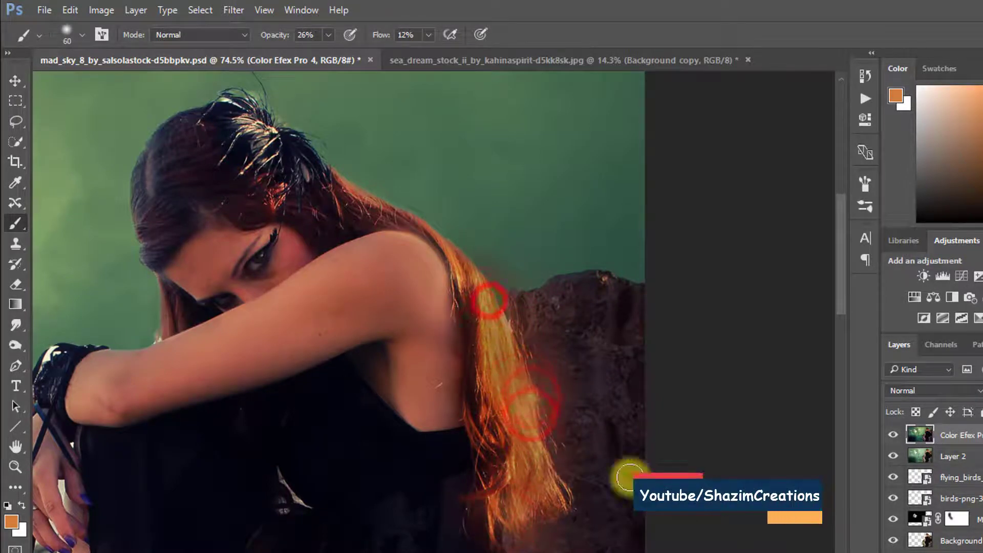
Step: Sample the dark rock colour beside the woman's hair and inspect the hair retouching and the whole composition
{"action": "left_click", "coordinate": [646, 431], "text": "alt"}
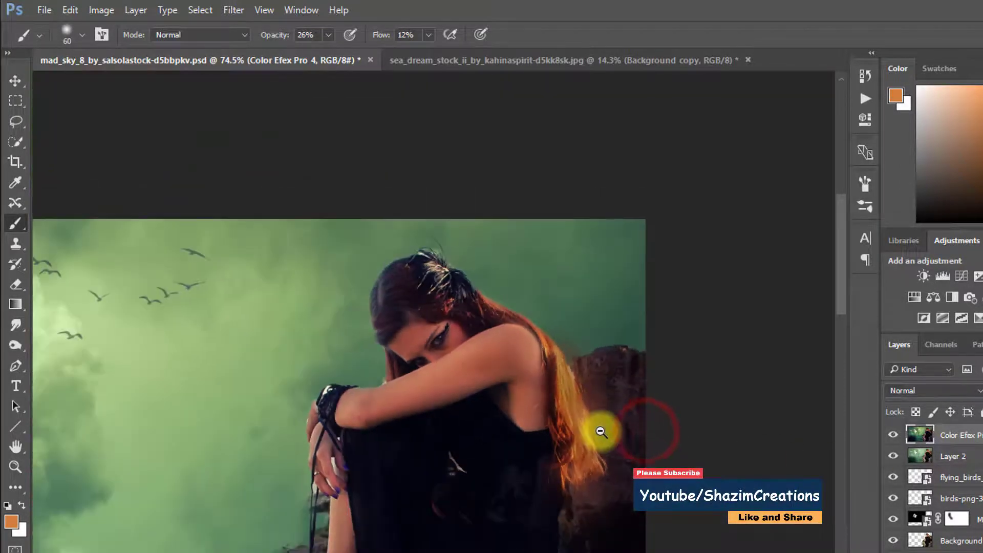
{"action": "left_click", "coordinate": [616, 392], "text": "alt"}
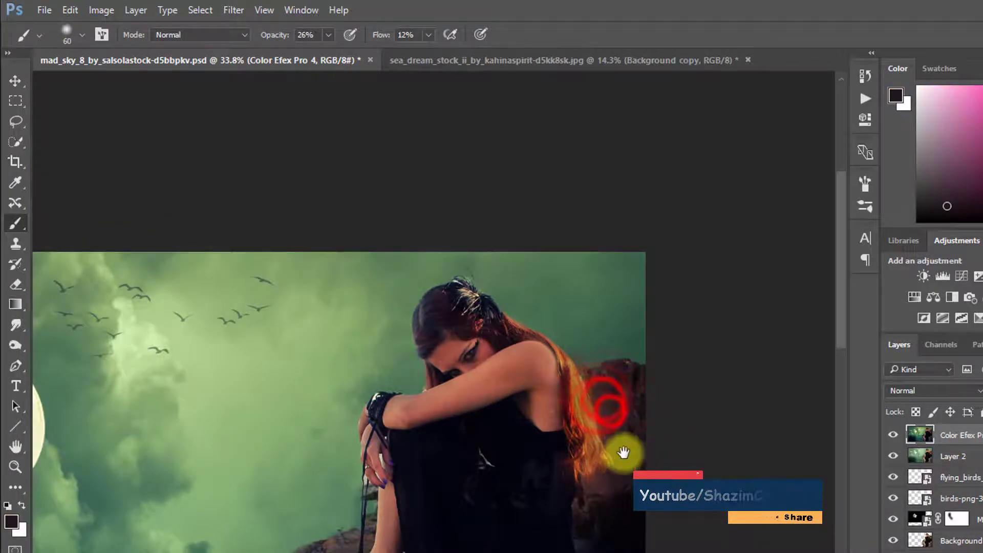
{"action": "scroll", "coordinate": [641, 421], "scroll_direction": "up", "scroll_amount": 2}
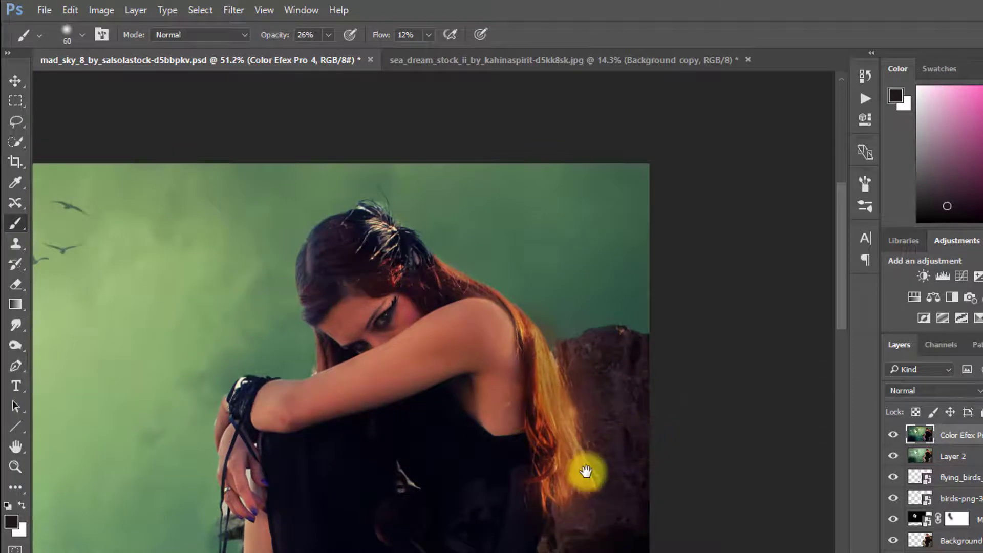
{"action": "left_click_drag", "start_coordinate": [586, 472], "coordinate": [444, 410]}
{"action": "scroll", "coordinate": [440, 407], "scroll_direction": "down", "scroll_amount": 4}
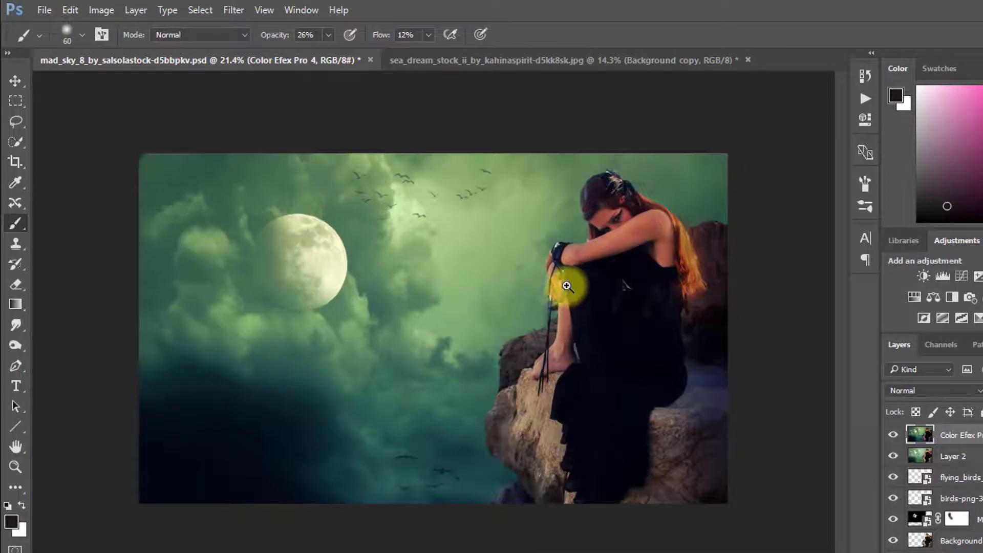
{"action": "left_click_drag", "start_coordinate": [583, 287], "coordinate": [584, 287]}
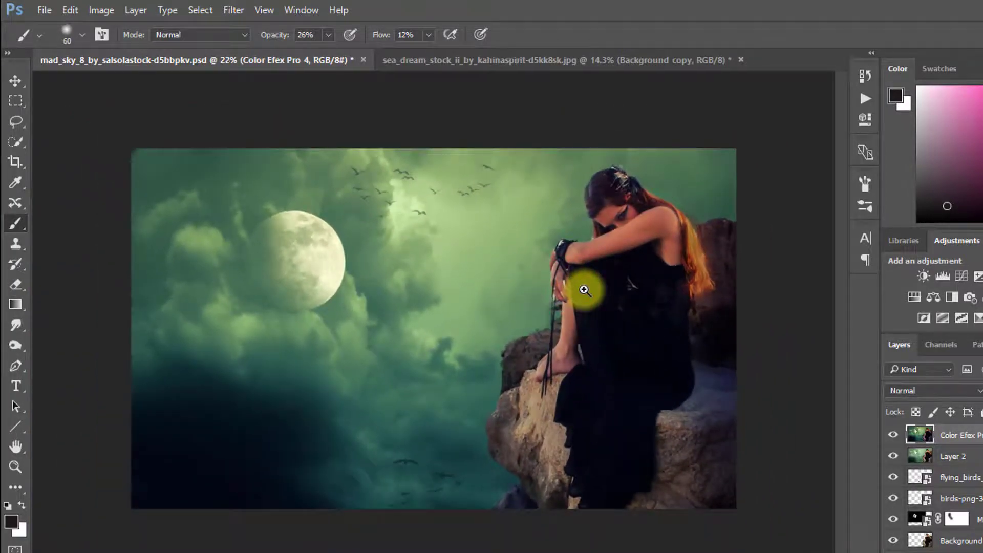
Step: Save a JPEG copy of the composition as "fantasy photo manipulation" in the fantasy manipulation folder, with quality 9 and progressive format
{"action": "left_click", "coordinate": [44, 10]}
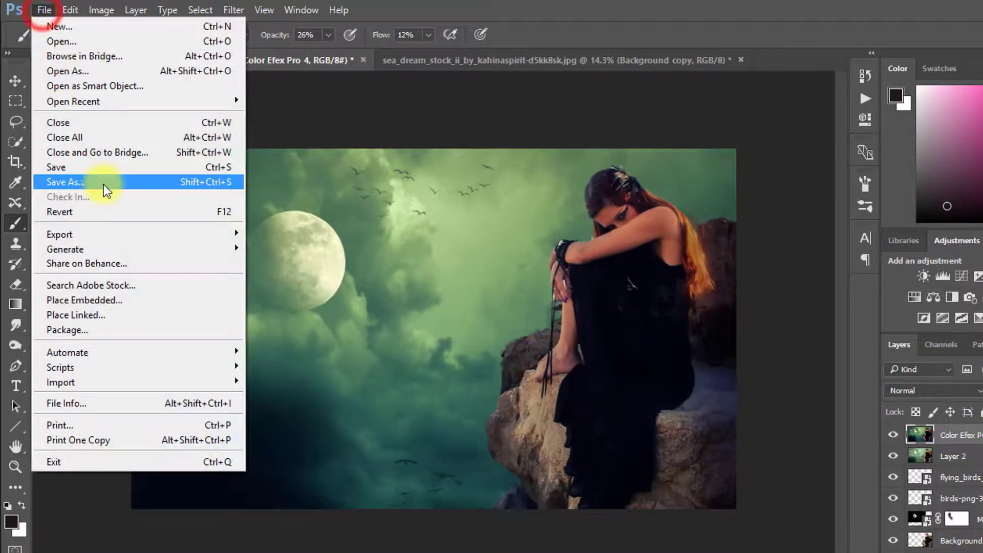
{"action": "left_click", "coordinate": [104, 184]}
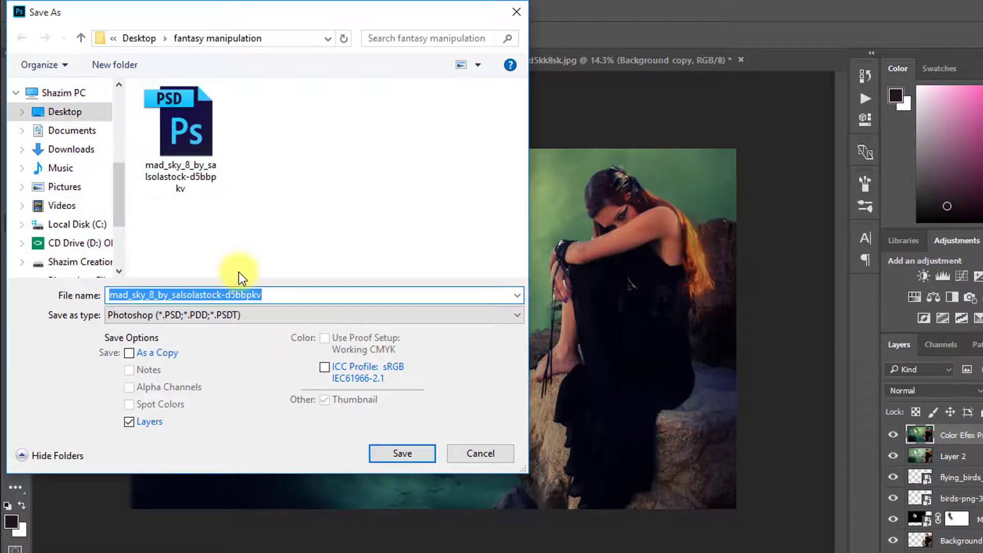
{"action": "left_click", "coordinate": [263, 312]}
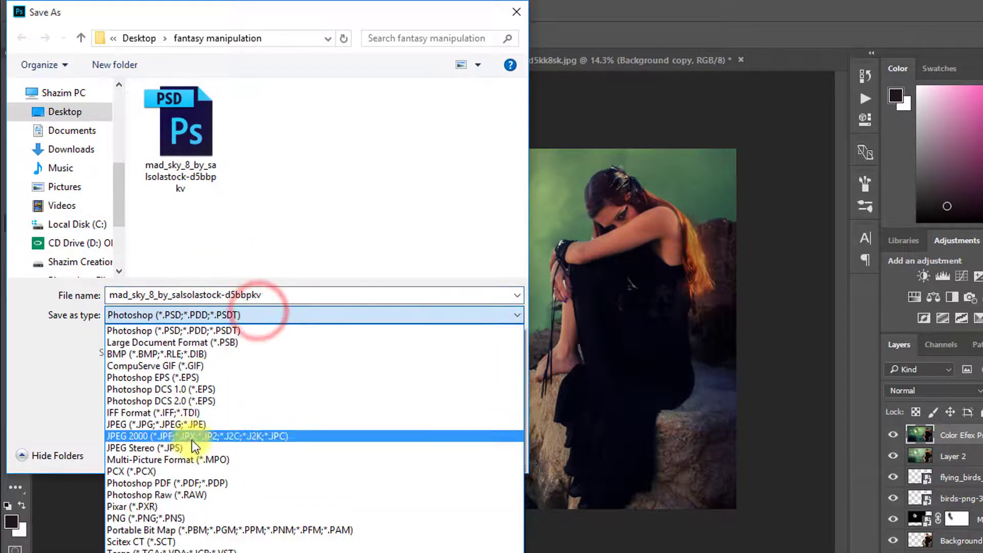
{"action": "left_click", "coordinate": [174, 425]}
{"action": "double_click", "coordinate": [171, 295]}
{"action": "type", "text": "fantasy photo manipulation"}
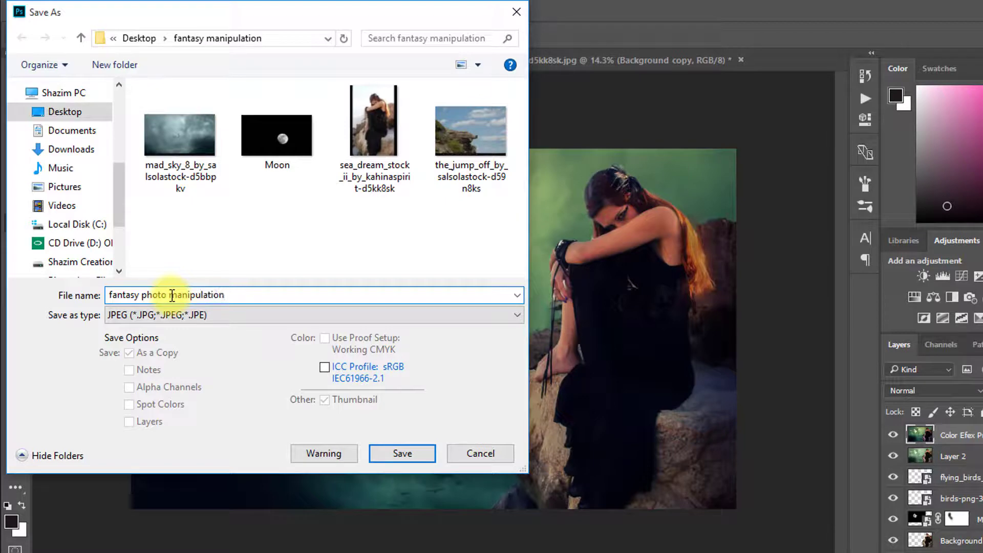
{"action": "key", "text": "Return"}
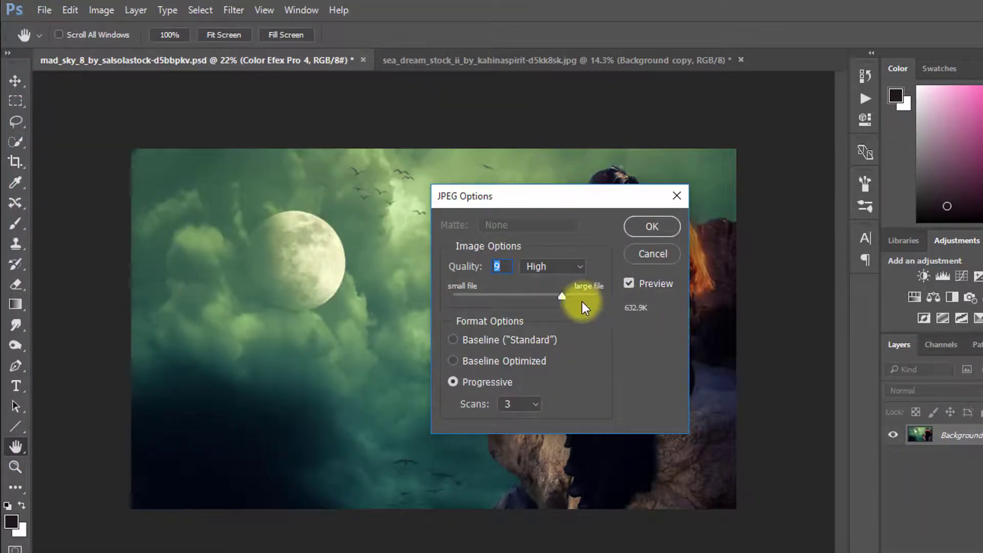
{"action": "left_click", "coordinate": [649, 226]}
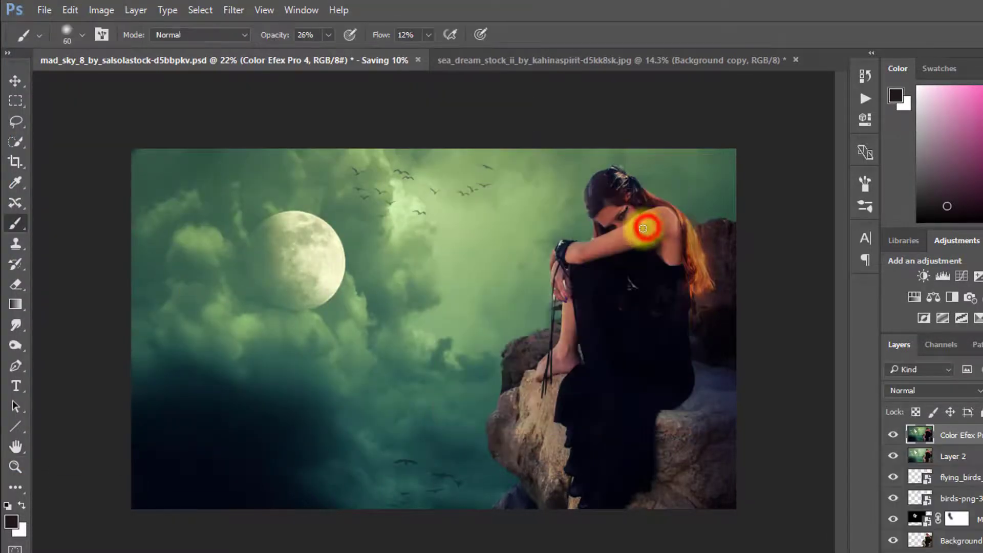
{"action": "left_click_drag", "start_coordinate": [609, 342], "coordinate": [531, 371]}
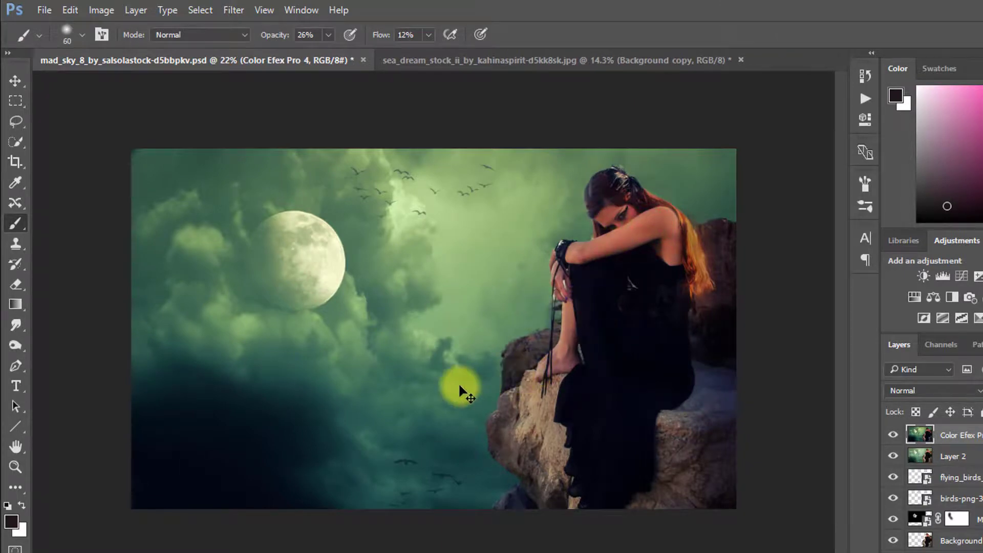